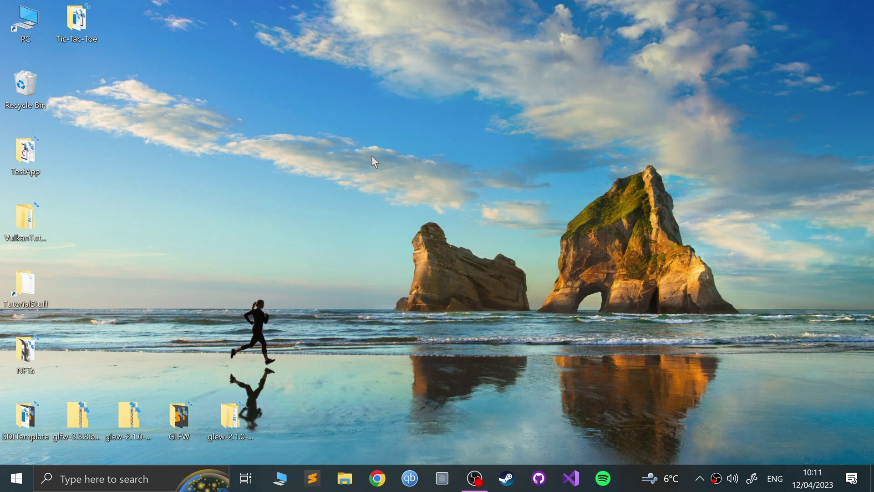
# Switch to Chrome, search the web for ryujinx and open the official Ryujinx website from the results.
pyautogui.click(377, 478)
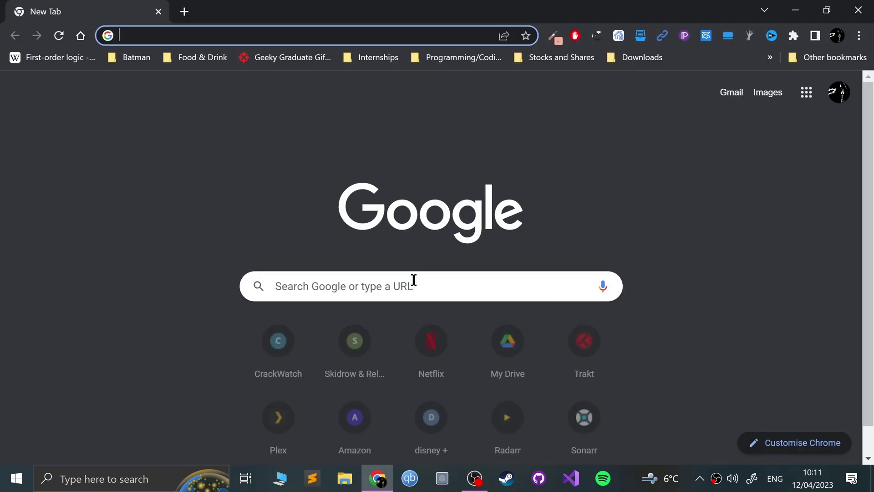
pyautogui.write('ryujinx')
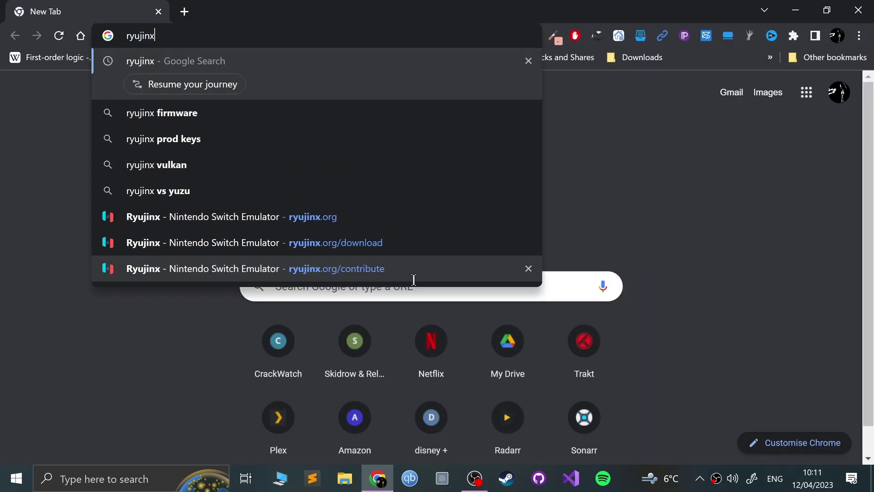
pyautogui.press('Return')
pyautogui.click(139, 233)
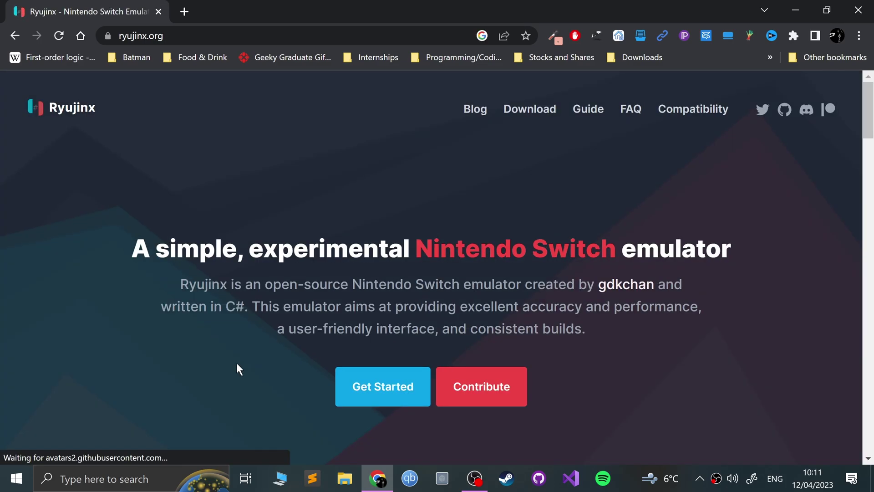
# Start downloading the Windows 1.1.707 build from the site's download page and cancel the running transfer.
pyautogui.click(534, 112)
pyautogui.scroll(-3, 468, 269)
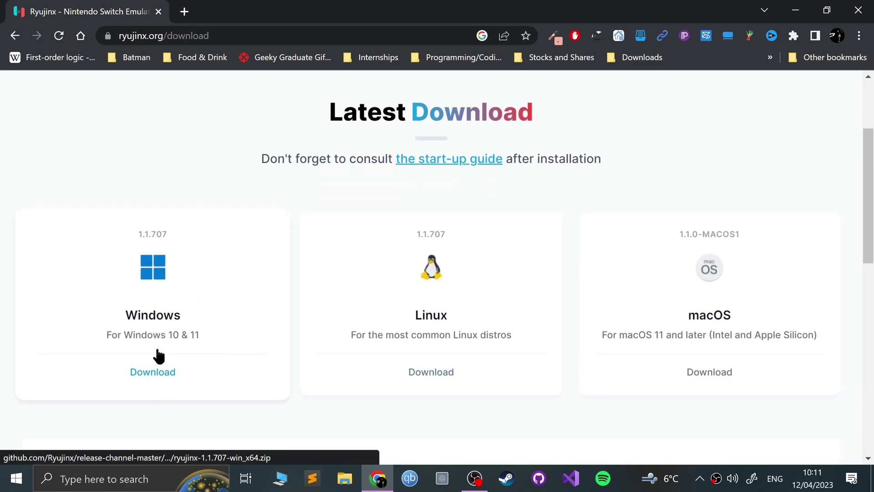
pyautogui.click(150, 369)
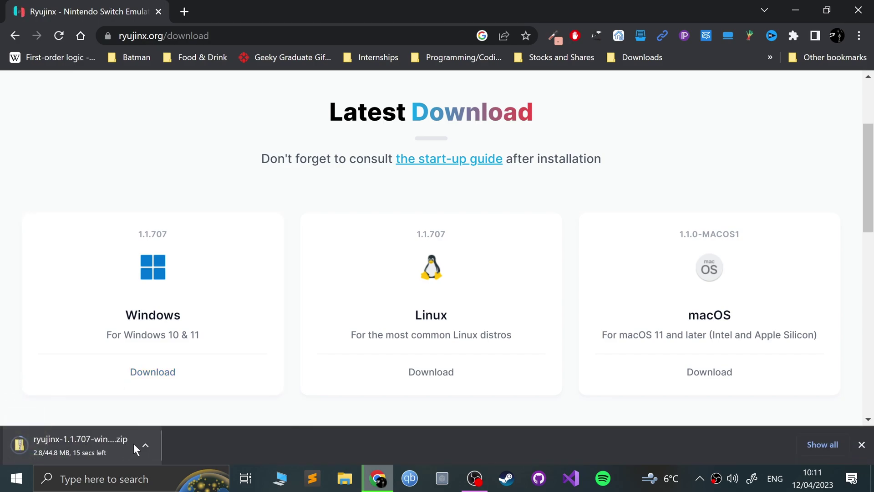
pyautogui.click(146, 444)
pyautogui.click(164, 423)
pyautogui.click(218, 139)
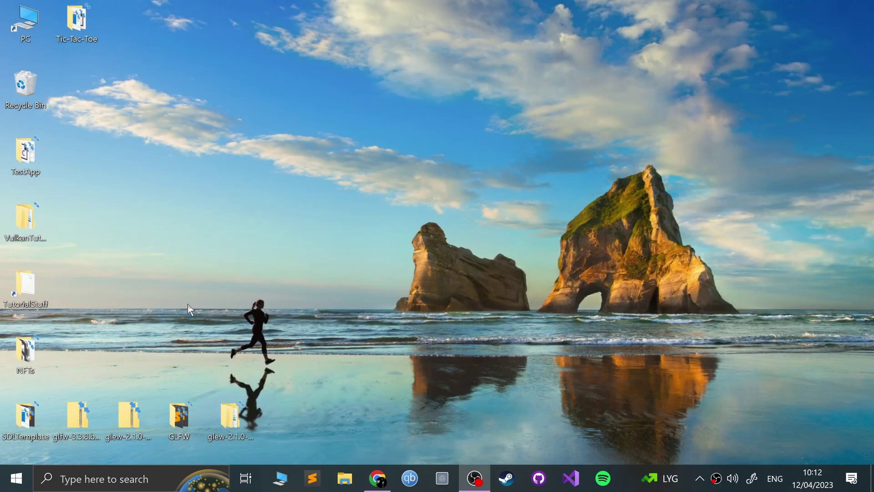
# Switch to File Explorer and delete the old ryujinx-1.1.707-win_x64 folder from the Chrome folder on drive E:.
pyautogui.click(344, 478)
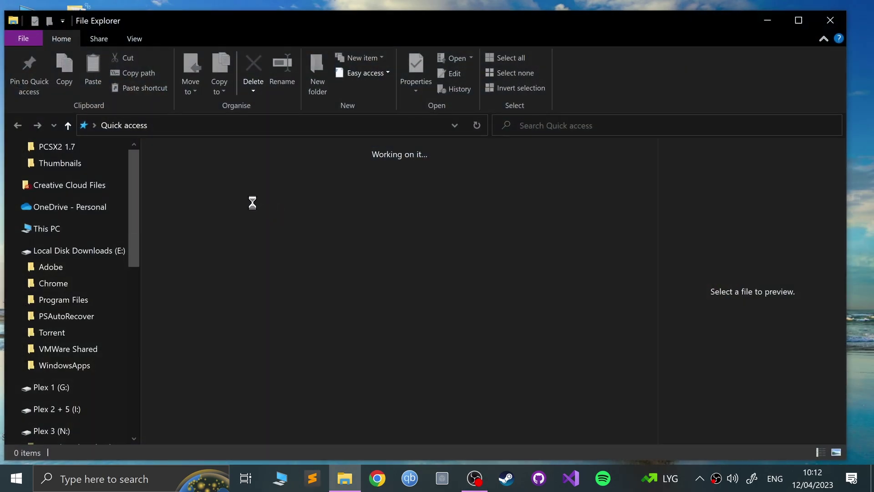
pyautogui.click(101, 234)
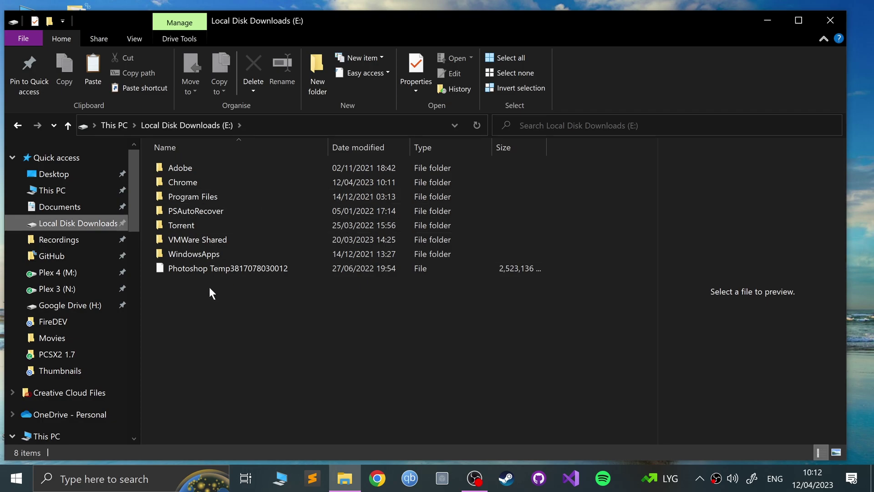
pyautogui.doubleClick(160, 185)
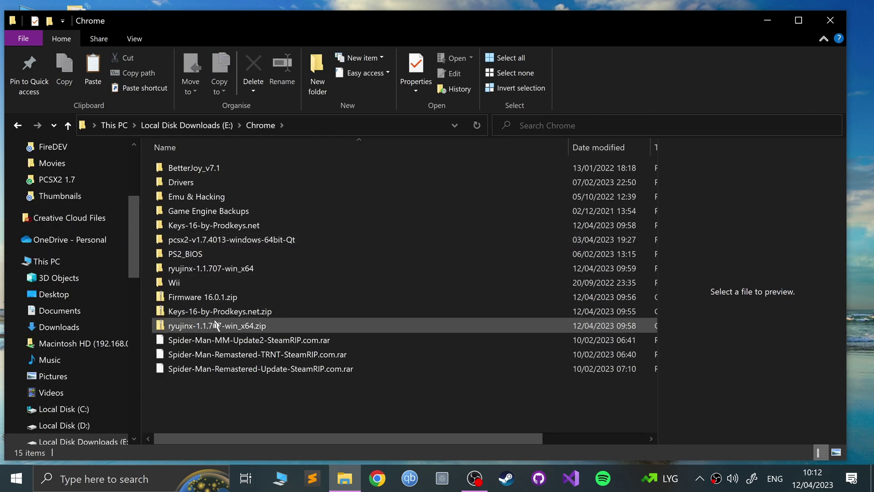
pyautogui.click(208, 268)
pyautogui.press('Delete')
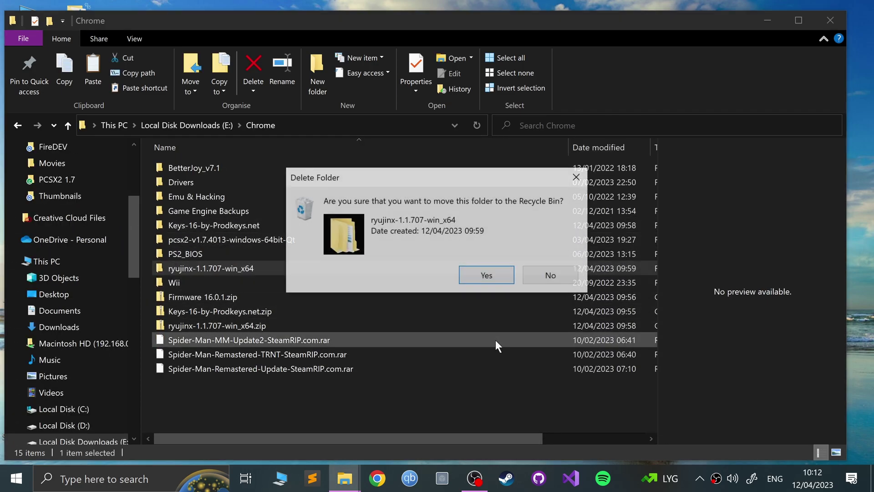
pyautogui.press('Return')
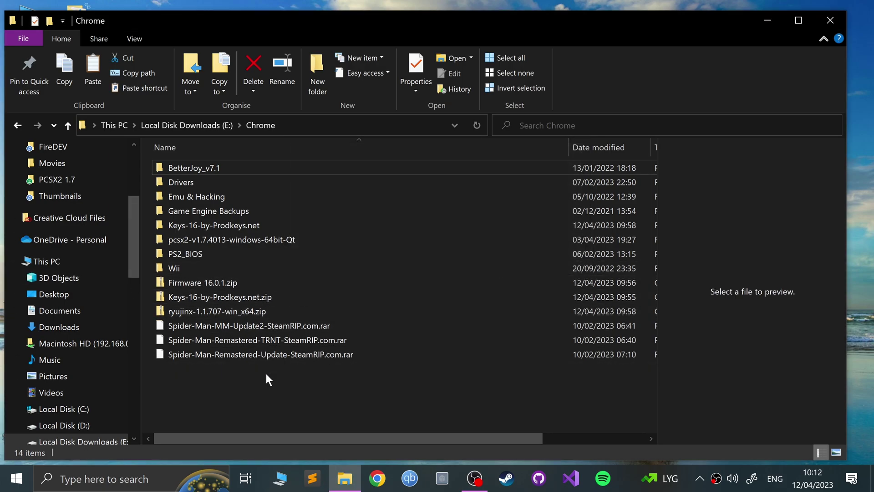
# Delete the previously extracted Keys-16-by-Prodkeys.net folder from the Chrome folder.
pyautogui.rightClick(187, 296)
pyautogui.click(274, 223)
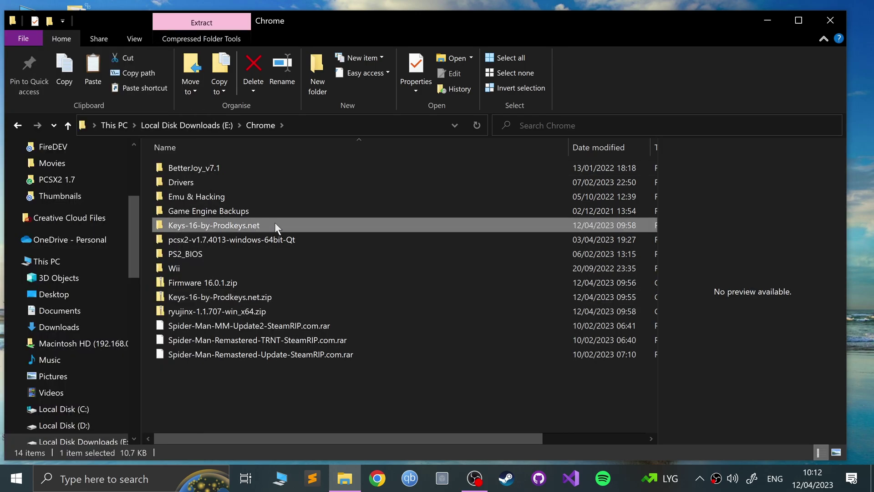
pyautogui.press('Delete')
pyautogui.press('Return')
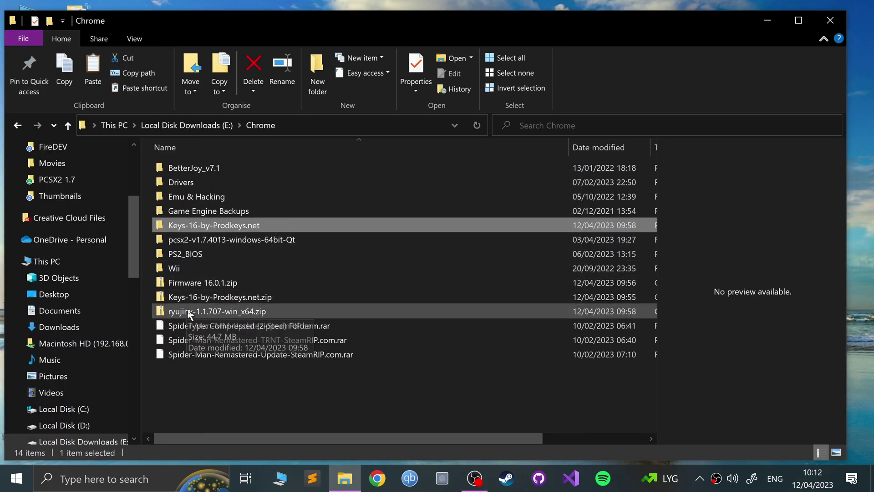
# Extract the entire Keys-16-by-Prodkeys.net.zip archive to the proposed destination folder.
pyautogui.click(187, 285)
pyautogui.rightClick(186, 285)
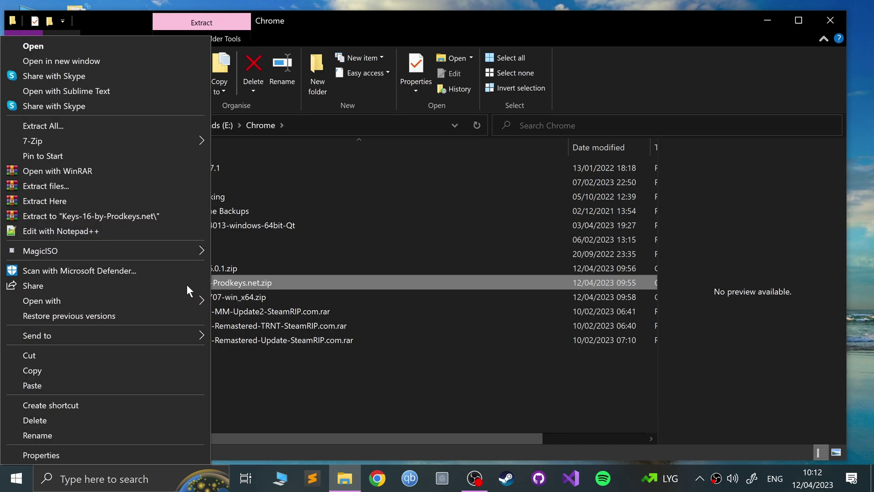
pyautogui.click(94, 125)
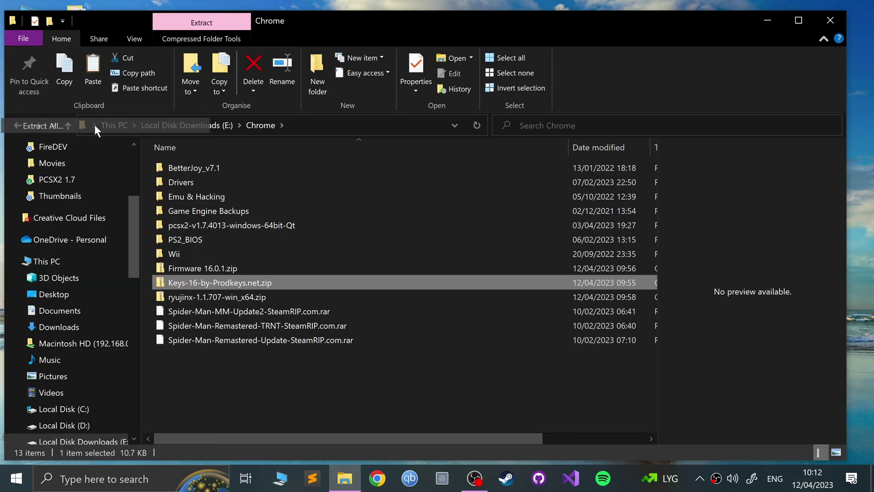
pyautogui.click(550, 376)
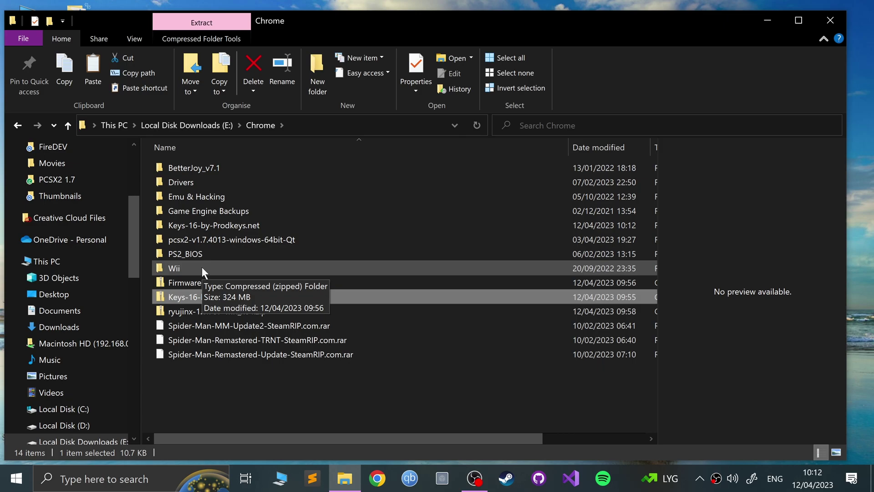
pyautogui.click(231, 311)
pyautogui.rightClick(231, 310)
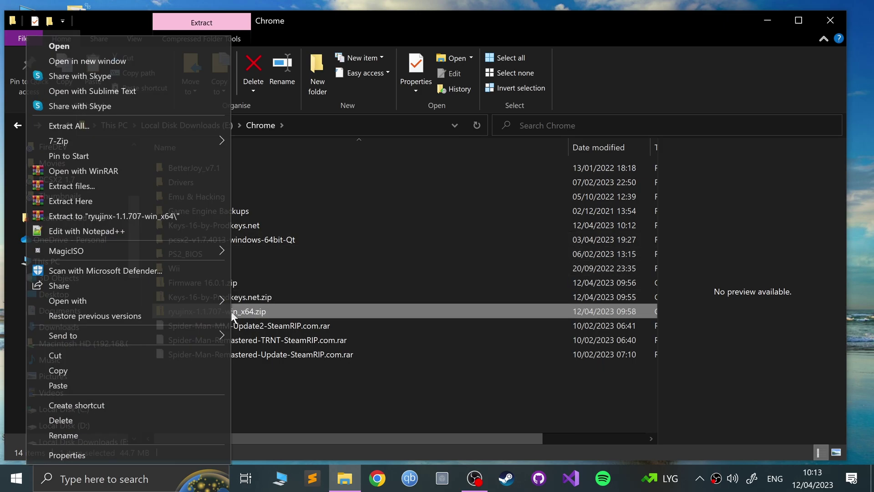
pyautogui.click(123, 123)
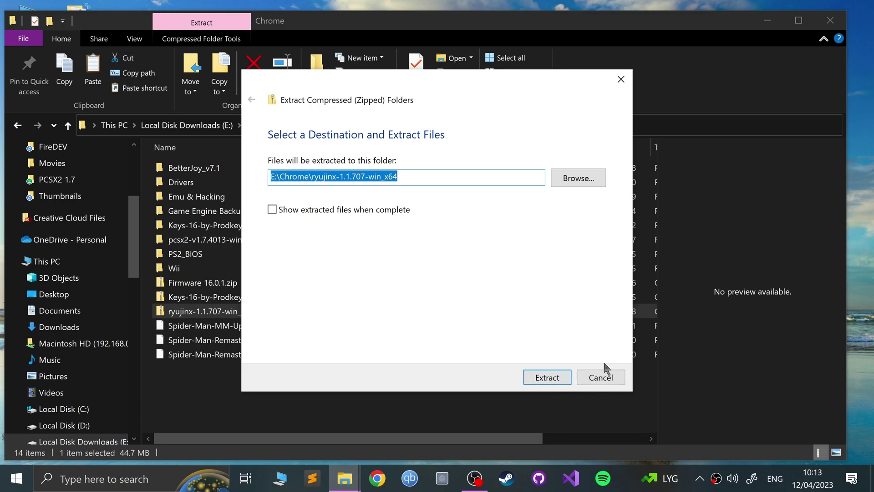
pyautogui.click(601, 374)
# Extract ryujinx-1.1.707-win_x64.zip with 7-Zip into its own ryujinx-1.1.707-win_x64 folder.
pyautogui.rightClick(200, 305)
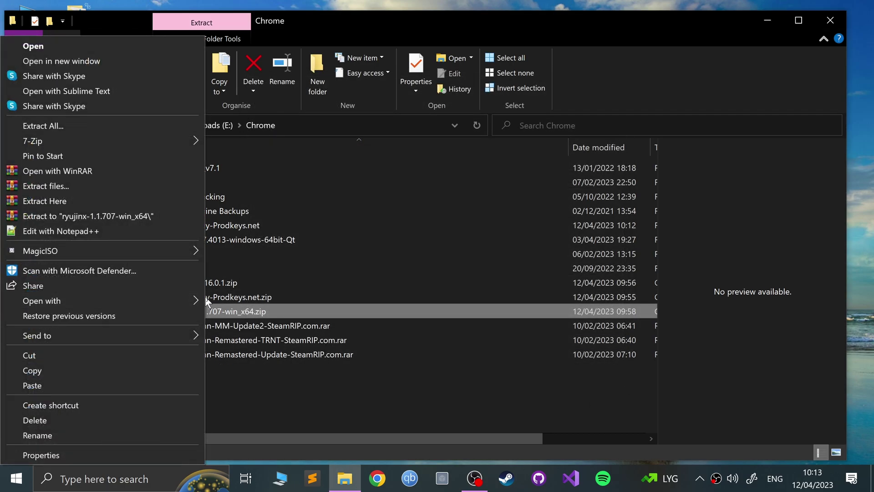
pyautogui.moveTo(179, 140)
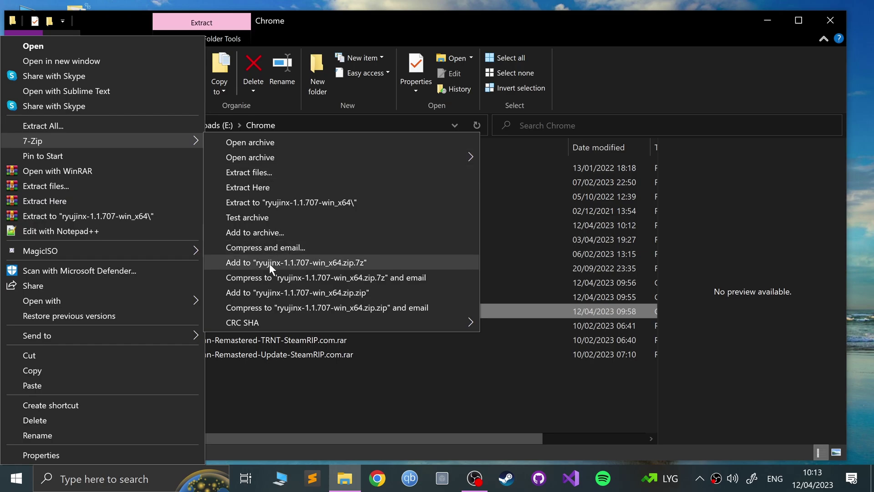
pyautogui.click(250, 201)
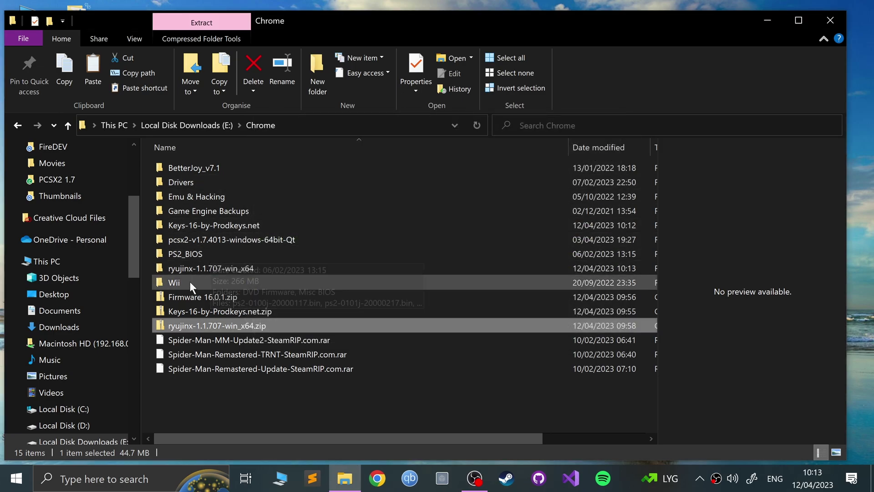
# Launch Ryujinx.exe from the publish subfolder of the extracted ryujinx-1.1.707-win_x64 folder and reposition its window.
pyautogui.doubleClick(177, 266)
pyautogui.doubleClick(175, 170)
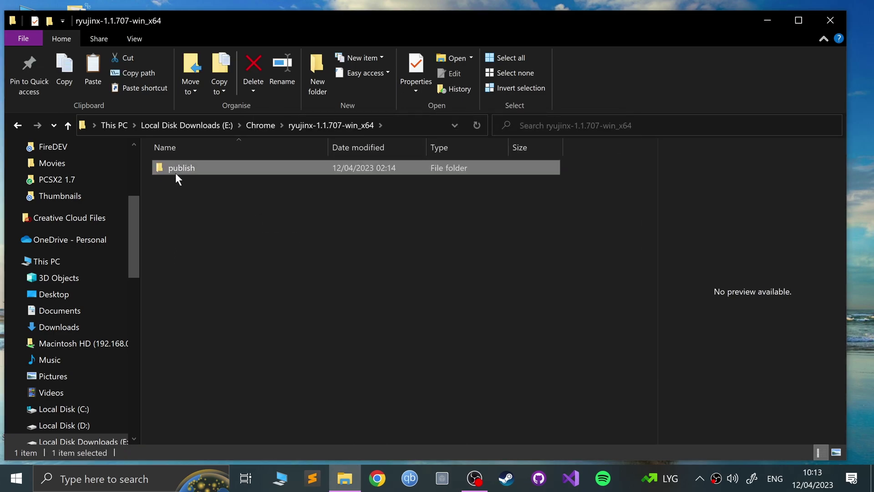
pyautogui.doubleClick(185, 354)
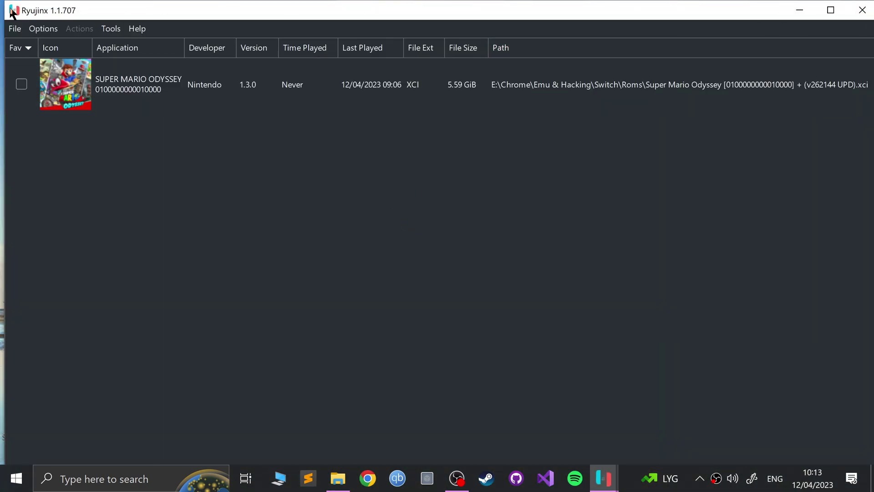
pyautogui.moveTo(16, 12); pyautogui.dragTo(122, 53)
# Open the Ryujinx data folder from the emulator, delete that folder from AppData\Roaming, and close Ryujinx.
pyautogui.click(60, 62)
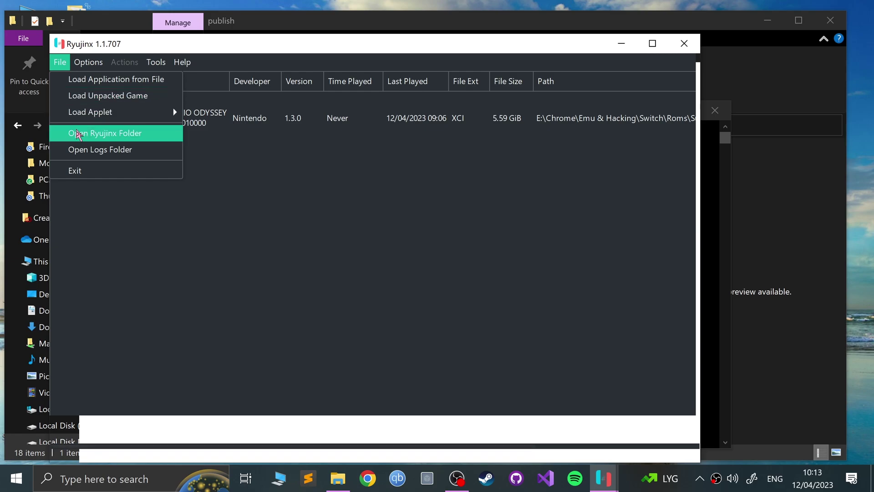
pyautogui.click(78, 133)
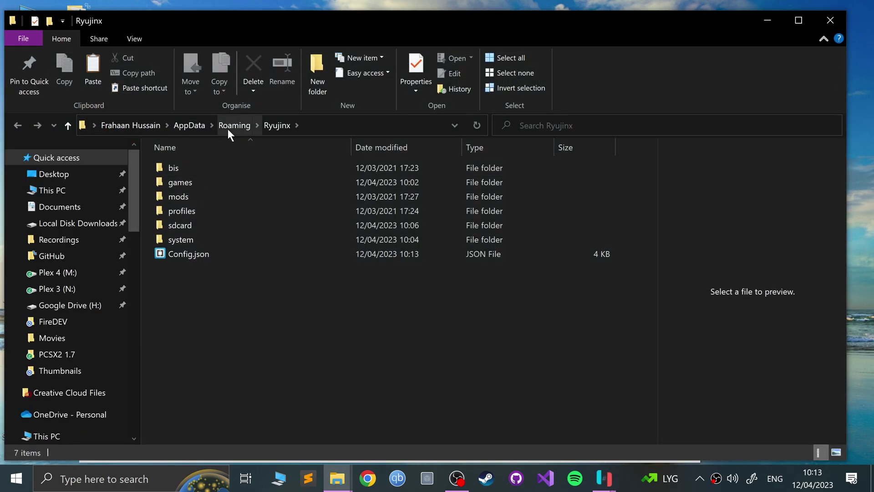
pyautogui.click(229, 127)
pyautogui.press('Delete')
pyautogui.click(560, 272)
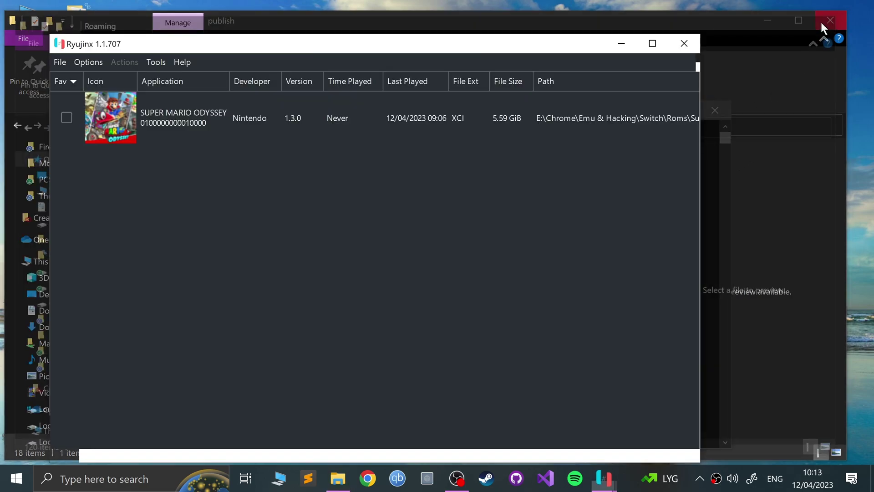
pyautogui.click(683, 44)
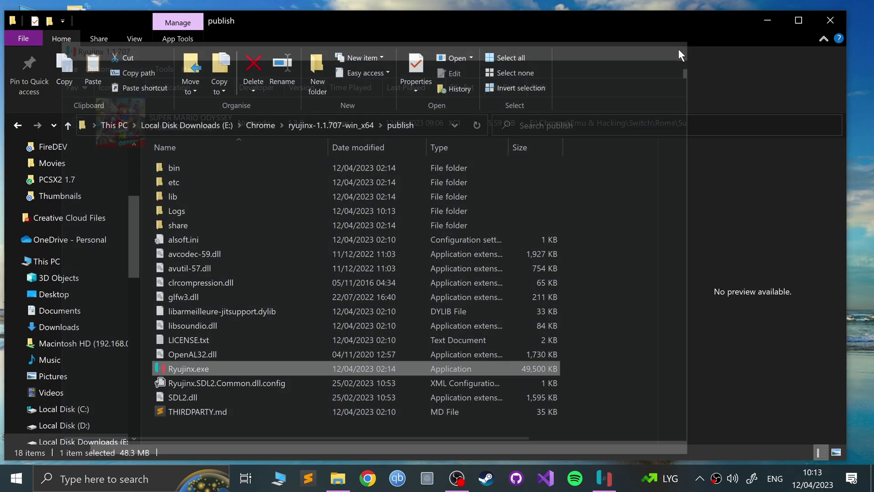
# Relaunch Ryujinx.exe, dismiss the missing-keys error, choose Vulkan as the default graphics backend and maximize the window.
pyautogui.doubleClick(202, 367)
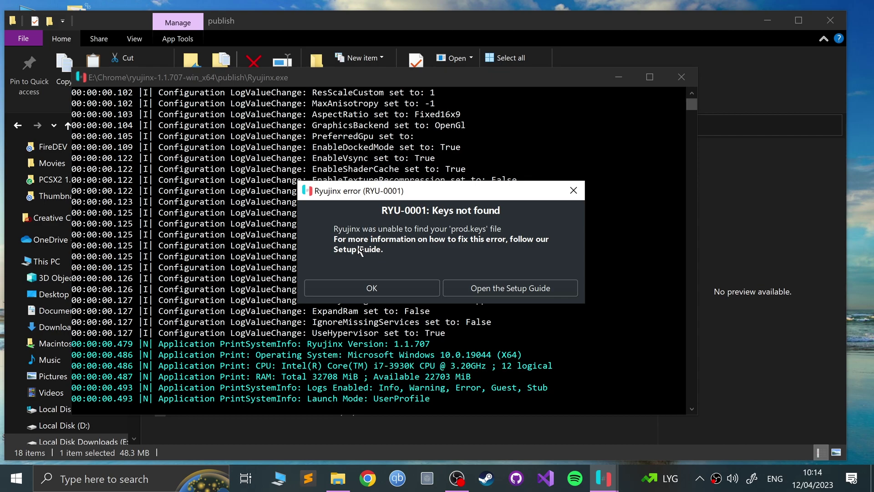
pyautogui.click(347, 288)
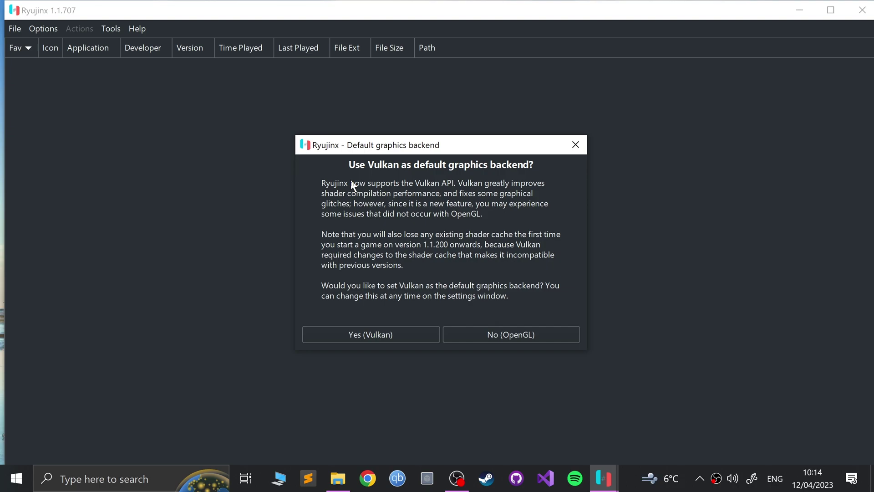
pyautogui.click(341, 335)
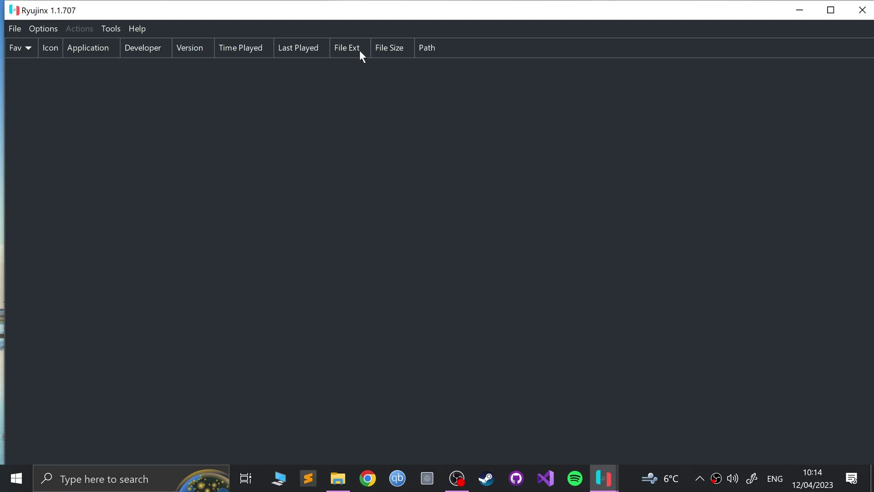
pyautogui.doubleClick(357, 16)
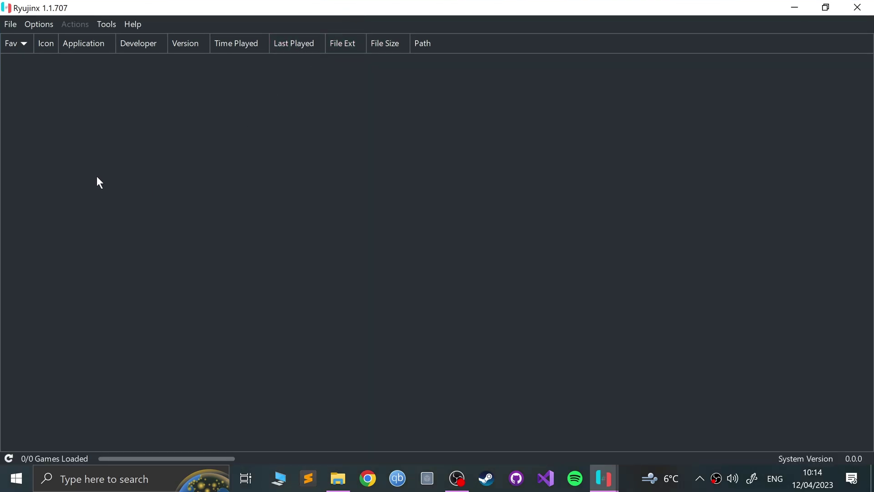
# Open the Ryujinx data folder from the emulator and go into its system subfolder.
pyautogui.click(11, 24)
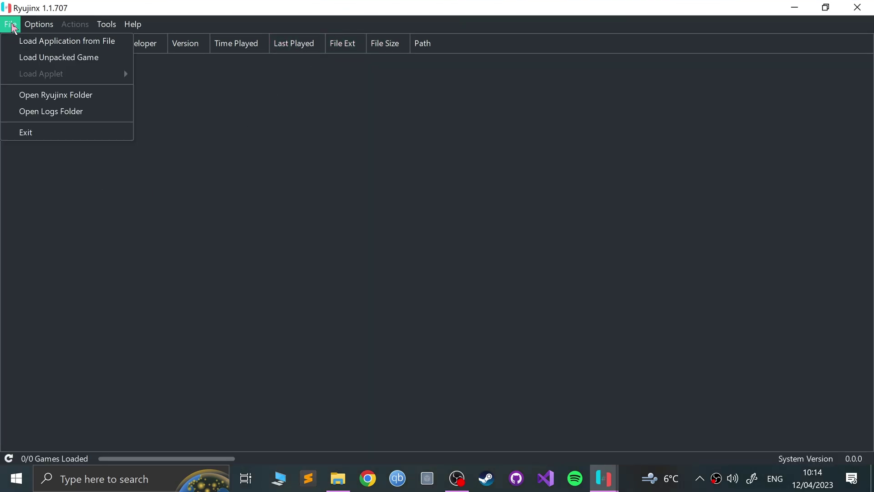
pyautogui.click(14, 94)
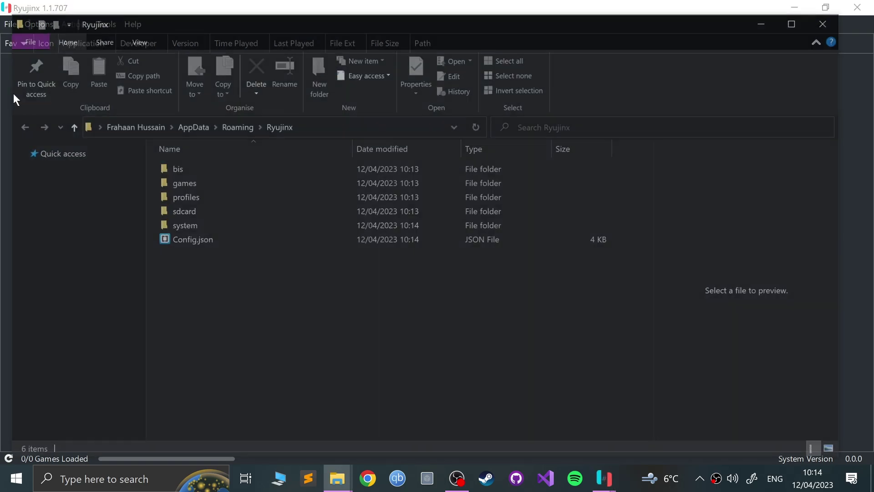
pyautogui.doubleClick(193, 226)
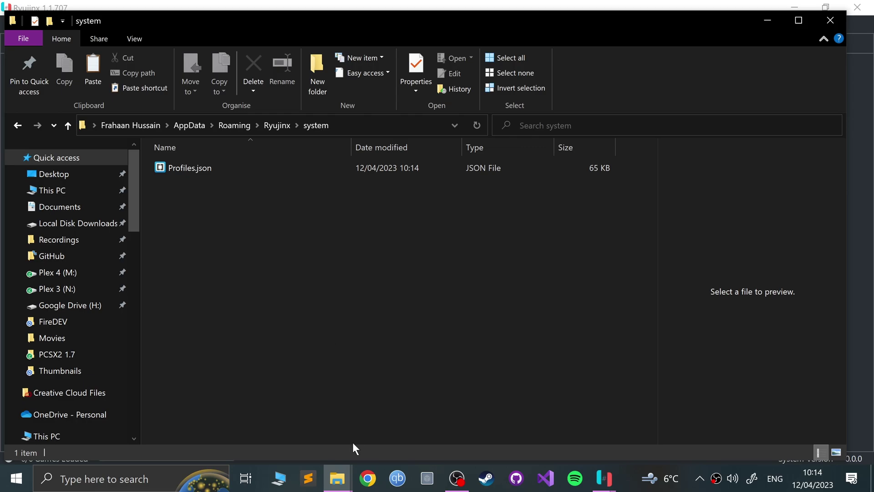
pyautogui.moveTo(337, 478)
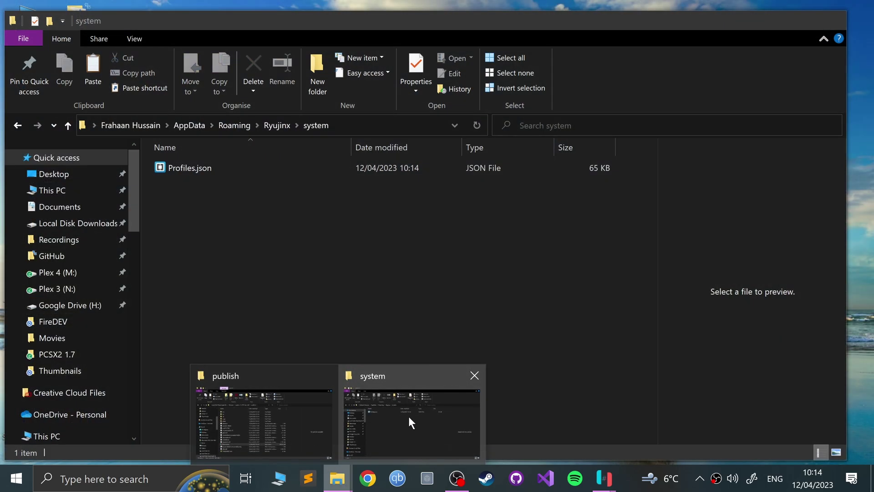
# Copy prod.keys from the Keys 16.0.0 folder inside the extracted Keys-16-by-Prodkeys.net folder into Ryujinx's system data folder.
pyautogui.click(254, 413)
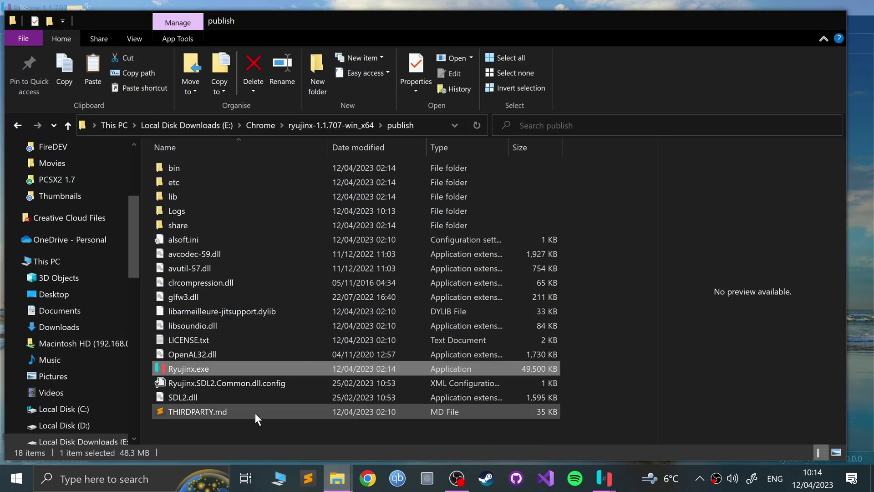
pyautogui.click(260, 125)
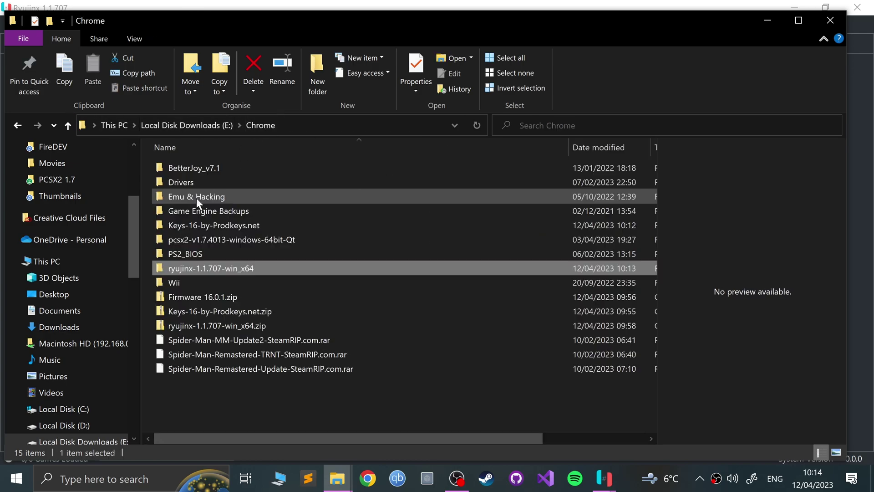
pyautogui.doubleClick(188, 225)
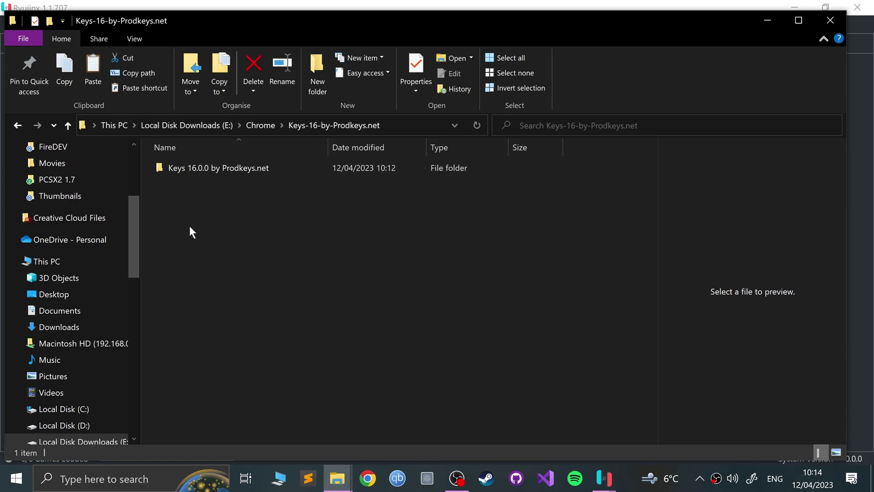
pyautogui.click(187, 167)
pyautogui.doubleClick(189, 169)
pyautogui.doubleClick(186, 168)
pyautogui.click(186, 168)
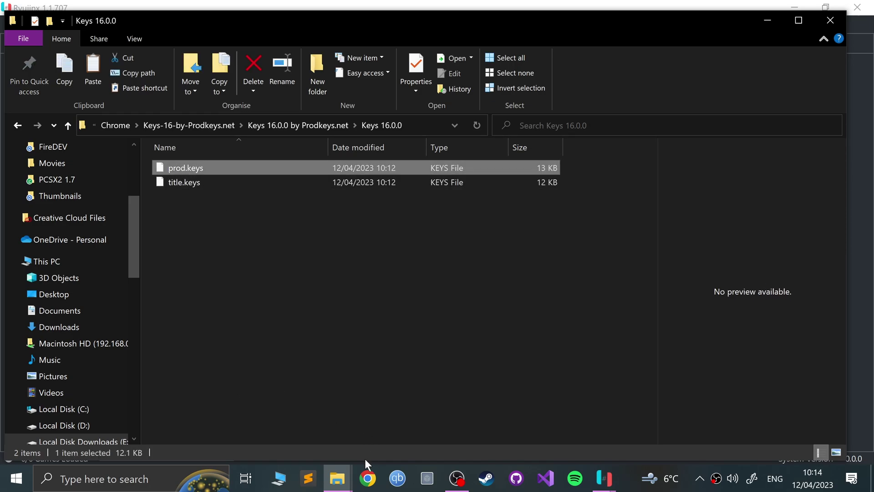
pyautogui.moveTo(338, 478)
pyautogui.click(389, 425)
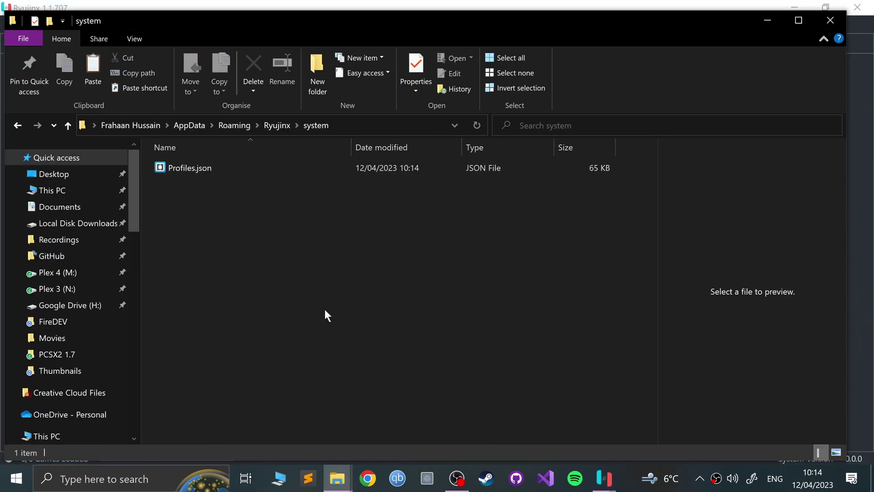
pyautogui.hotkey('ctrl', 'v')
# Close Ryujinx and the file window showing its data folder.
pyautogui.click(604, 478)
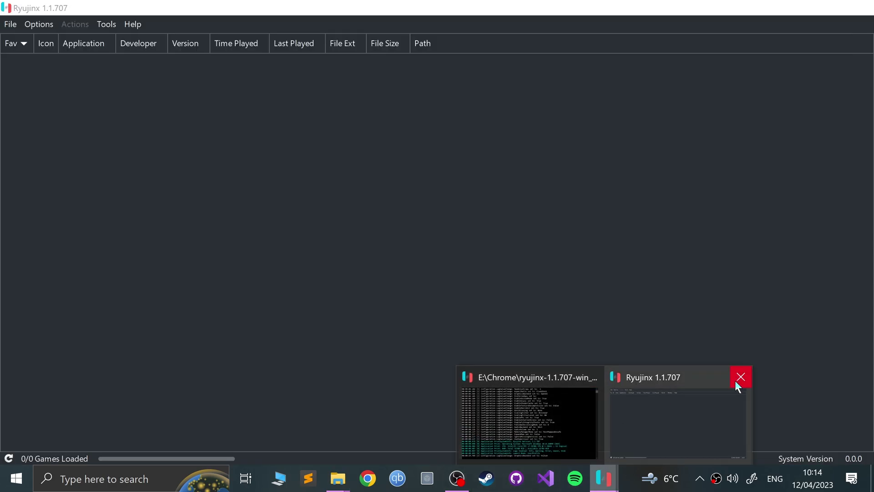
pyautogui.click(739, 377)
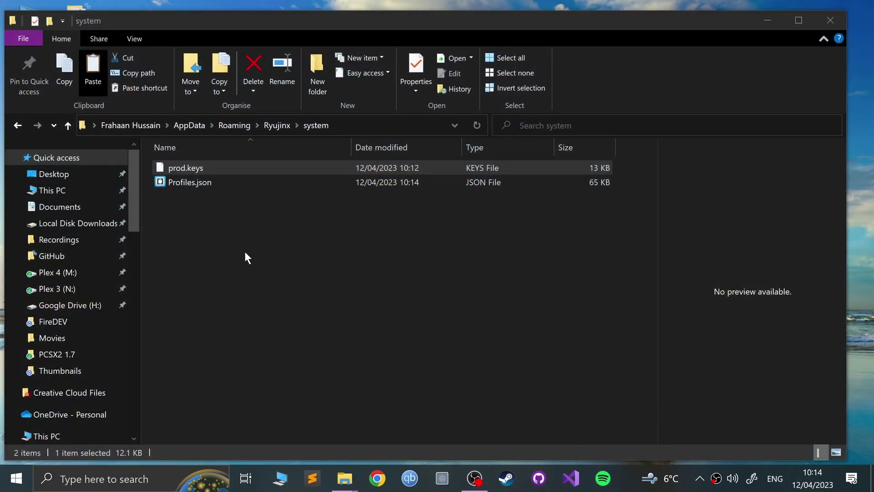
pyautogui.click(410, 290)
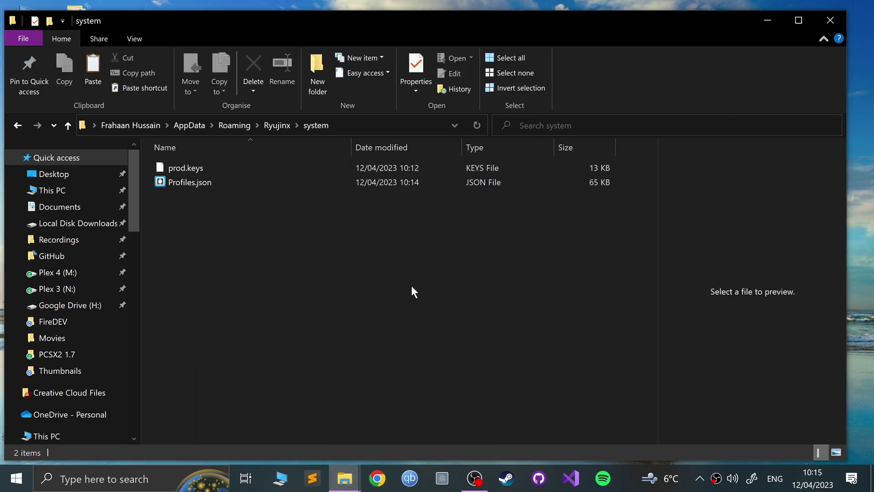
pyautogui.hotkey('alt', 'Left')
pyautogui.hotkey('alt', 'Left')
pyautogui.hotkey('alt', 'Right')
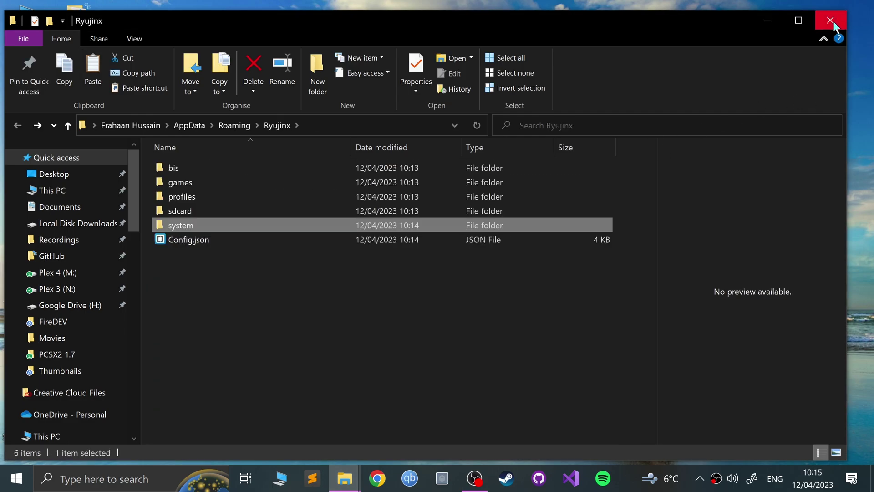
pyautogui.click(830, 20)
# Relaunch Ryujinx.exe from the publish subfolder of ryujinx-1.1.707-win_x64 and maximize its window.
pyautogui.hotkey('alt', 'Left')
pyautogui.hotkey('alt', 'Left')
pyautogui.hotkey('alt', 'Left')
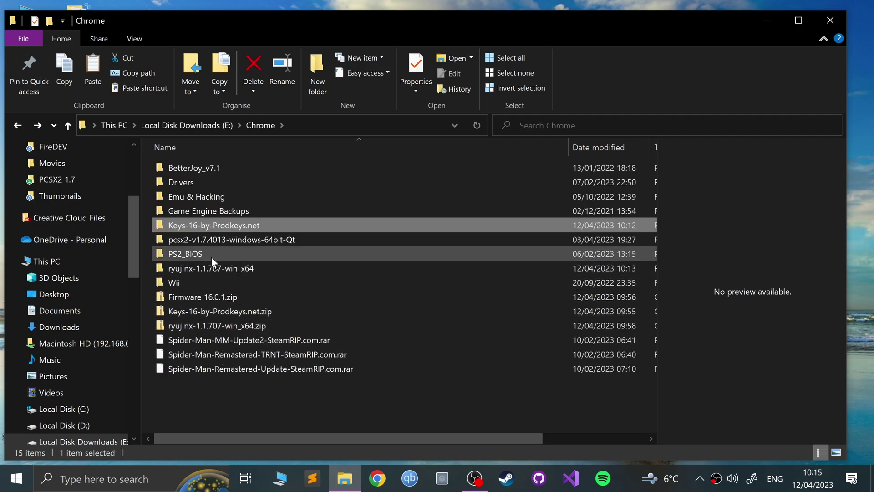
pyautogui.doubleClick(190, 269)
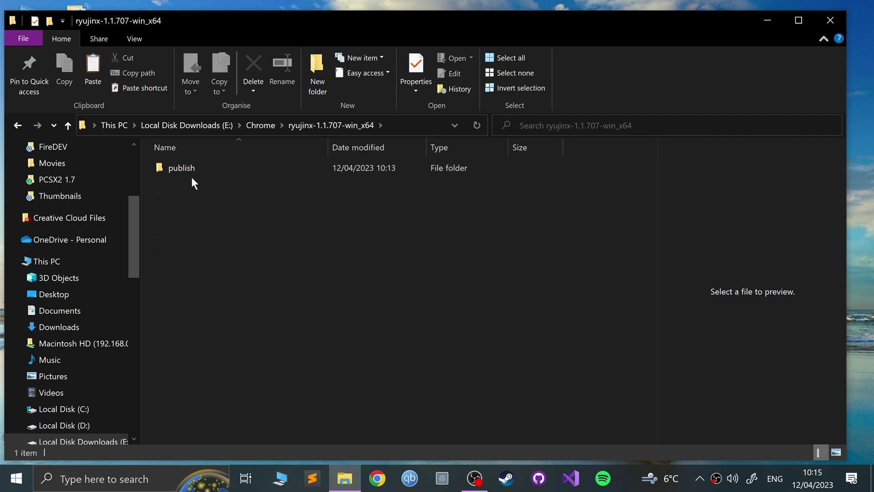
pyautogui.click(190, 168)
pyautogui.doubleClick(190, 168)
pyautogui.doubleClick(188, 370)
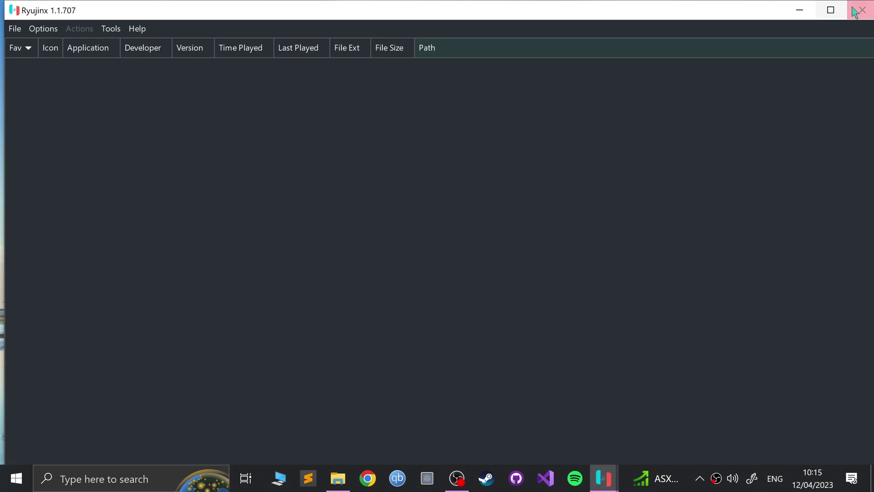
pyautogui.click(830, 10)
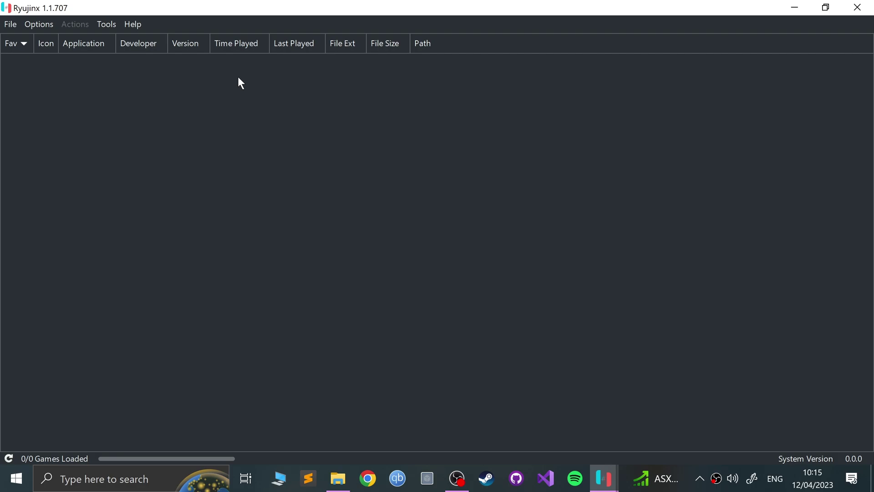
# Install the Switch firmware in Ryujinx from Firmware 16.0.1.zip in the Chrome folder and dismiss the completion notice.
pyautogui.click(106, 25)
pyautogui.moveTo(115, 44)
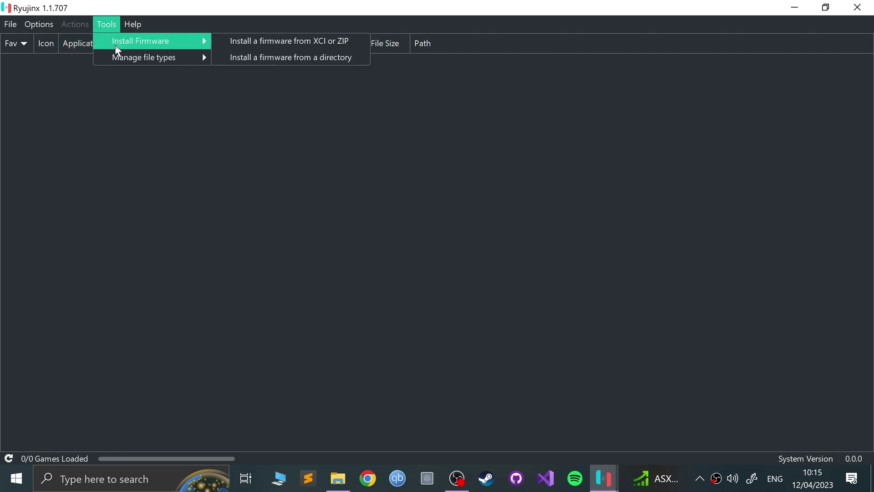
pyautogui.click(241, 40)
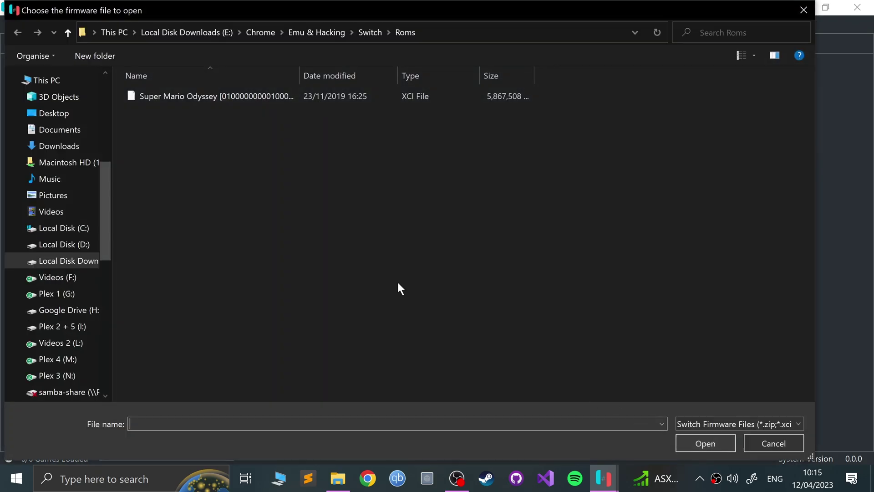
pyautogui.click(265, 34)
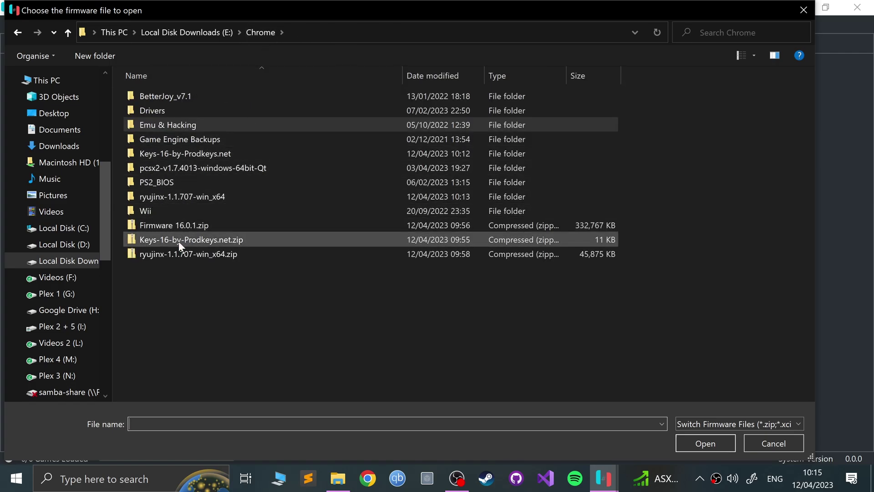
pyautogui.click(162, 228)
pyautogui.click(705, 442)
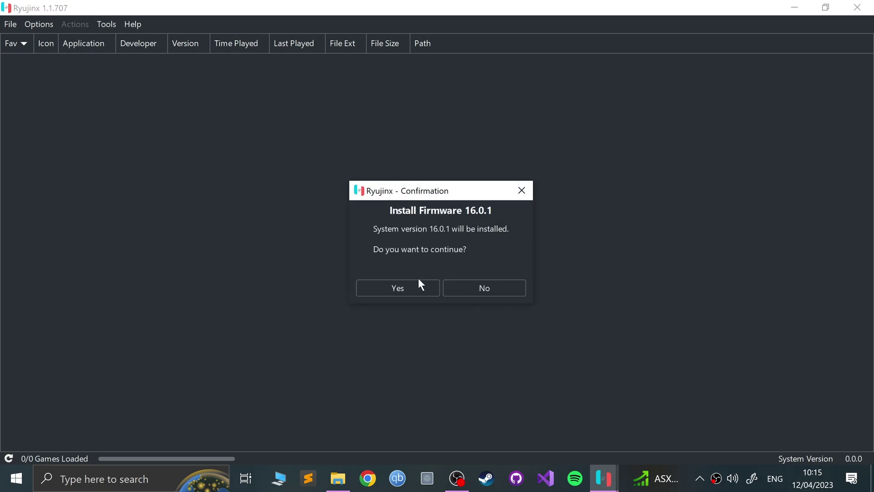
pyautogui.click(404, 291)
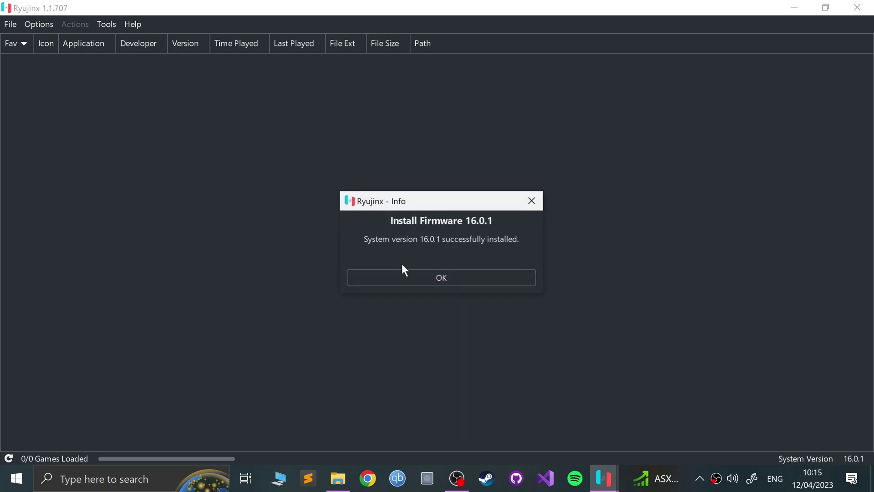
pyautogui.click(402, 281)
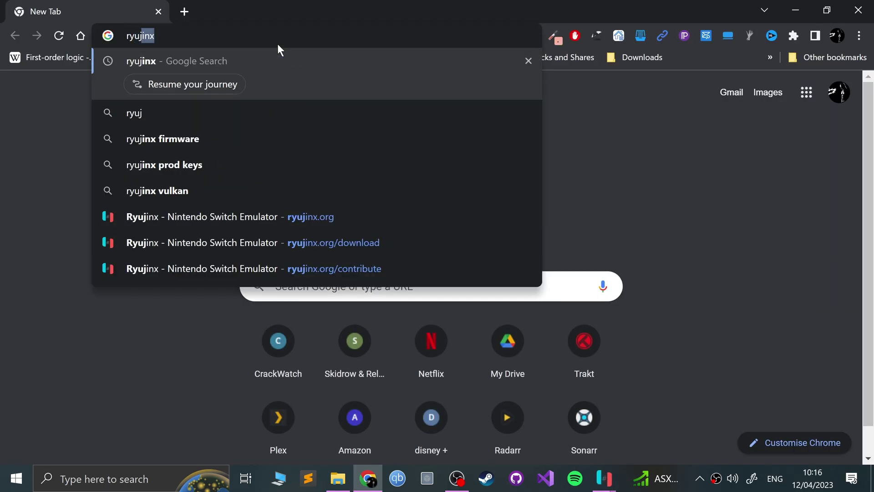
# Open the ryujinx.org website in the browser and go to its game compatibility list.
pyautogui.press('Down')
pyautogui.press('Down')
pyautogui.press('Down')
pyautogui.press('Down')
pyautogui.press('Down')
pyautogui.press('Return')
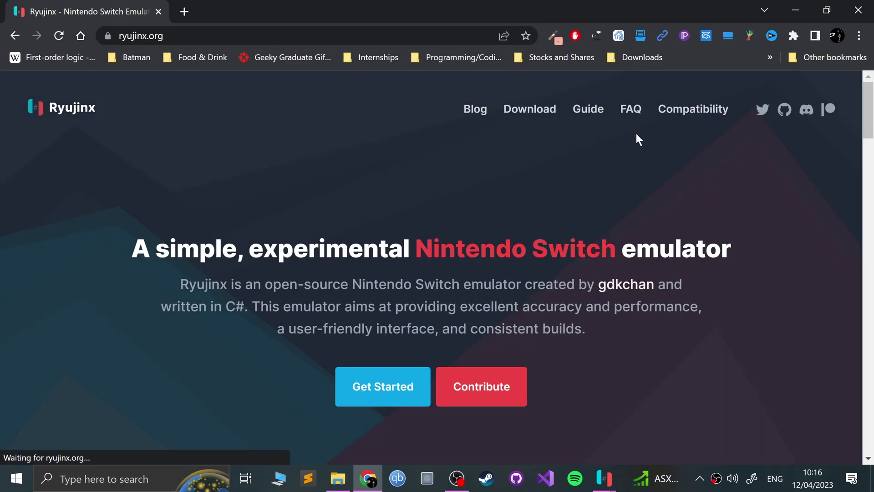
pyautogui.click(665, 121)
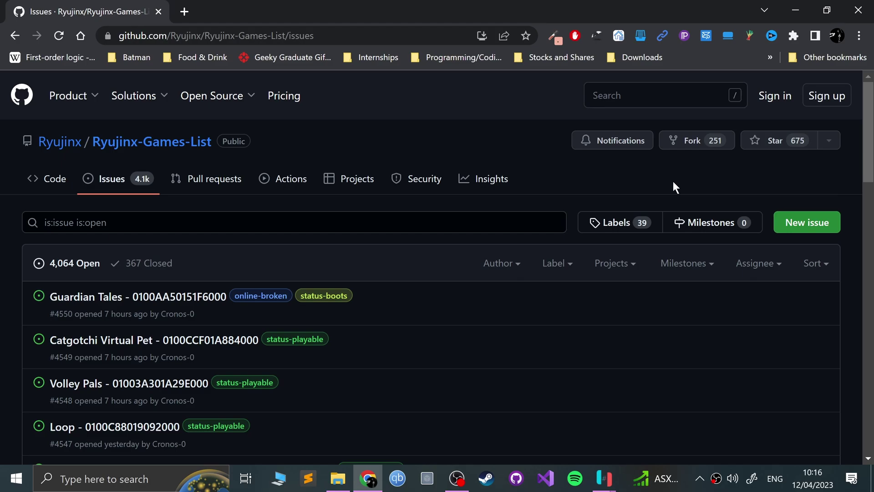
# Search the open issues of the Ryujinx-Games-List for "super mario".
pyautogui.click(371, 223)
pyautogui.write('sup')
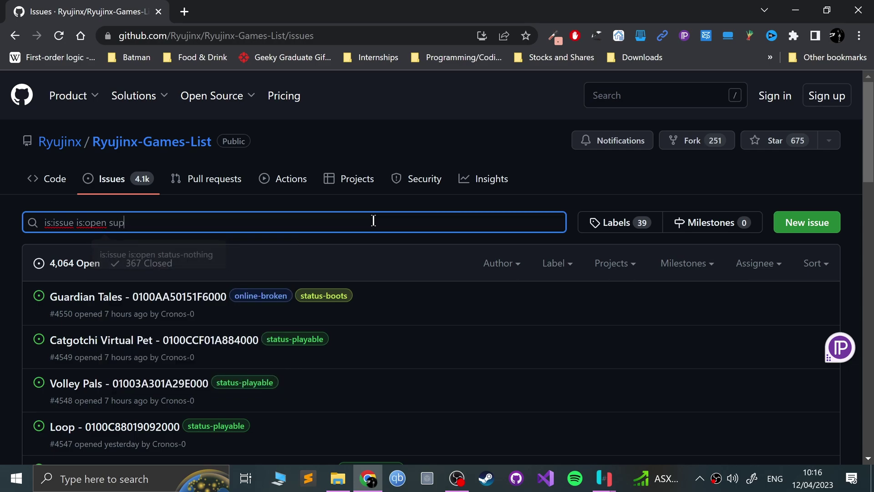
pyautogui.write('er')
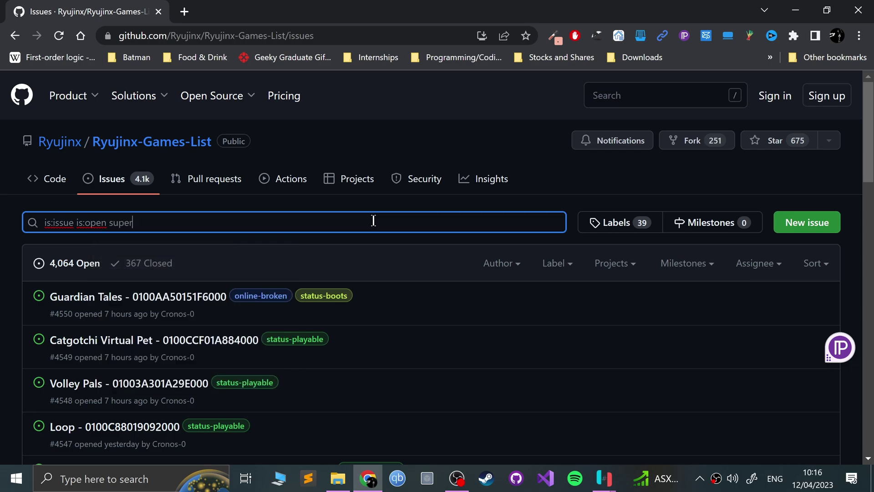
pyautogui.press('Return')
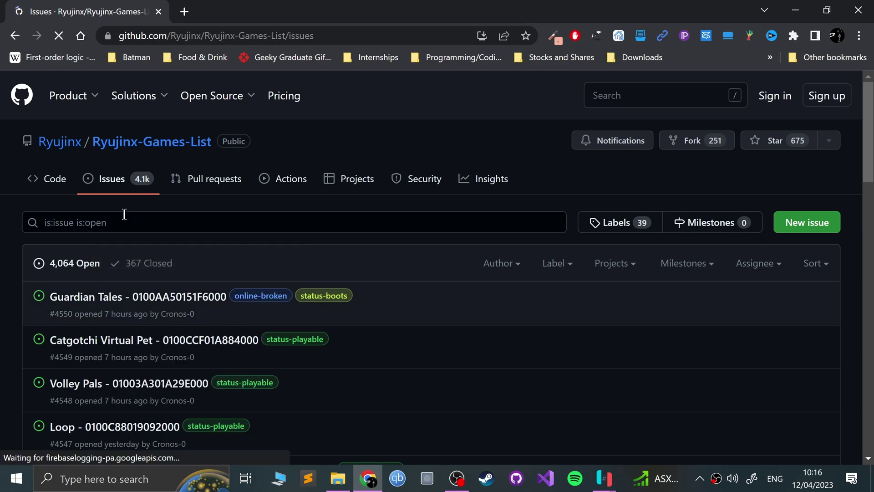
pyautogui.click(124, 219)
pyautogui.write('sup')
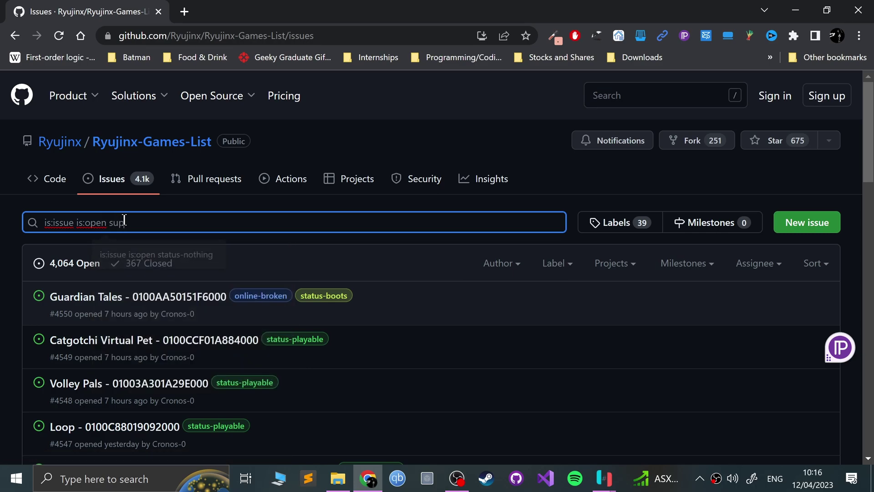
pyautogui.write('er mario')
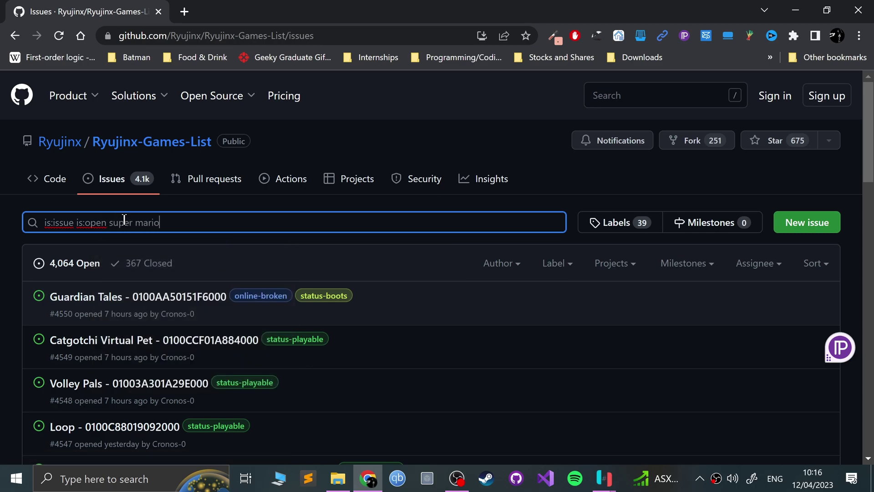
pyautogui.press('Return')
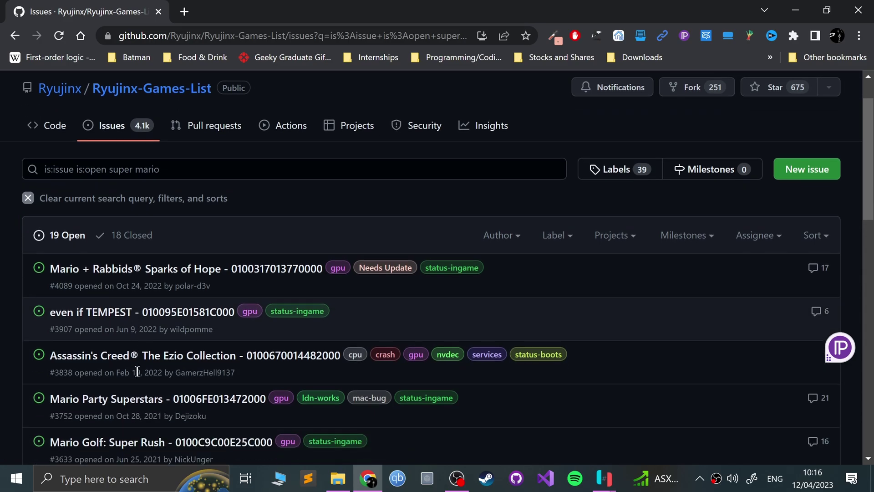
# Find the Super Mario Odyssey entry in the search results and open it.
pyautogui.scroll(-3, 139, 377)
pyautogui.scroll(-7, 139, 376)
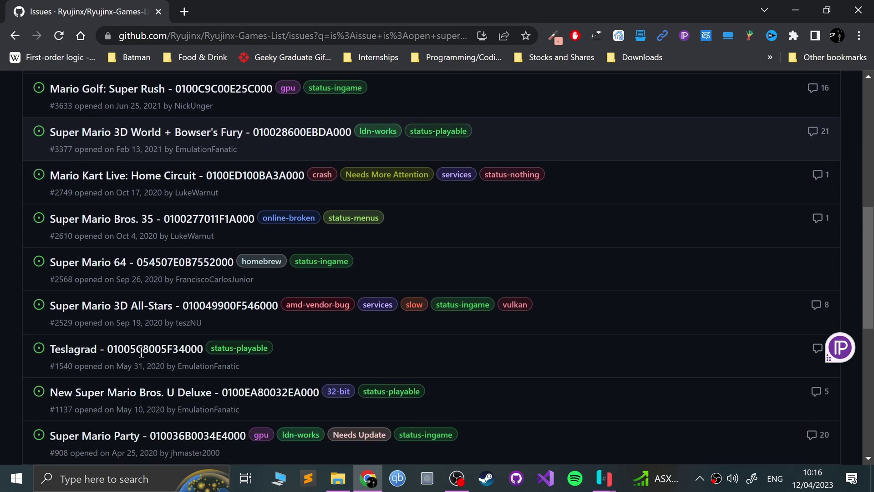
pyautogui.scroll(-5, 143, 360)
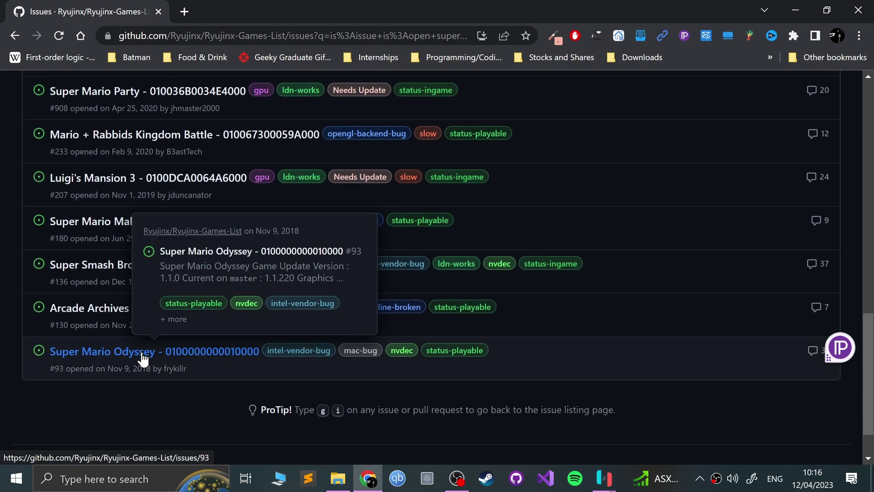
pyautogui.click(142, 359)
# Read the graphics backend and performance notes in the Super Mario Odyssey compatibility report.
pyautogui.scroll(-4, 169, 383)
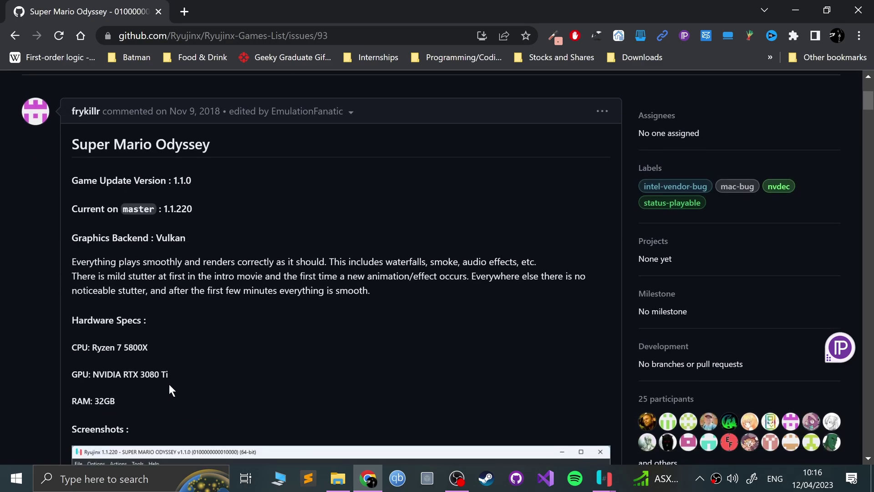
pyautogui.moveTo(82, 233); pyautogui.dragTo(196, 232)
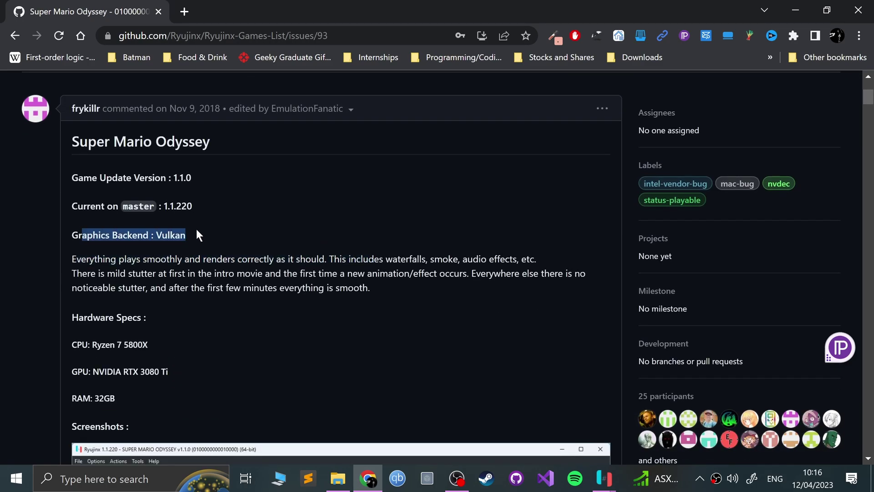
pyautogui.moveTo(131, 259); pyautogui.dragTo(384, 259)
pyautogui.click(187, 257)
pyautogui.moveTo(111, 259)
pyautogui.mouseDown()
pyautogui.moveTo(270, 269)
pyautogui.moveTo(98, 265)
pyautogui.mouseUp()
pyautogui.click(98, 267)
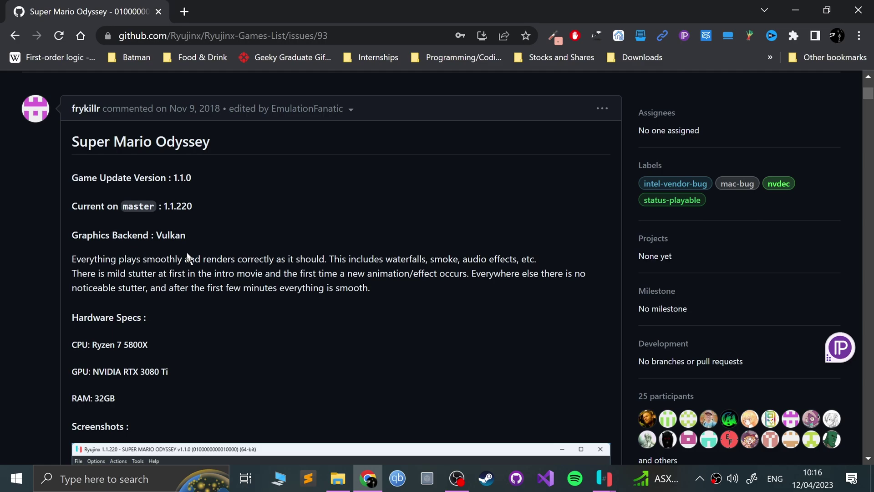
# Examine the hardware specs and the gameplay screenshots in the Super Mario Odyssey report.
pyautogui.scroll(-1, 188, 257)
pyautogui.moveTo(82, 271); pyautogui.dragTo(242, 357)
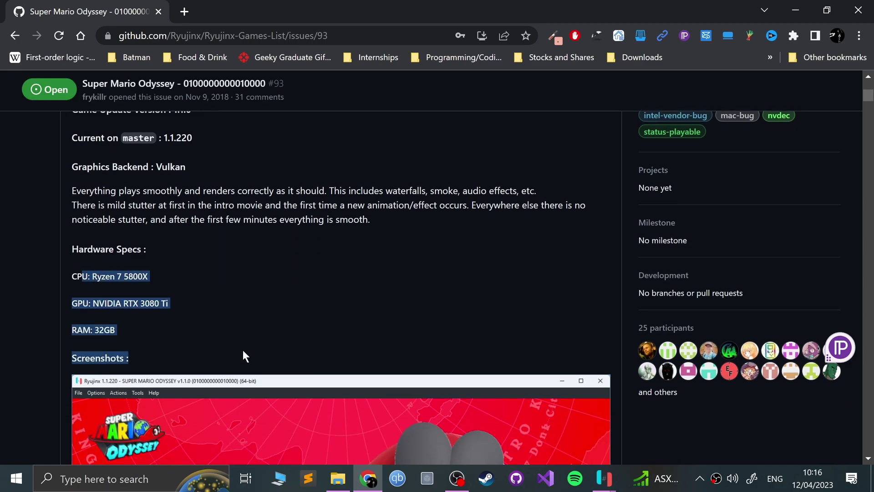
pyautogui.scroll(-3, 215, 284)
pyautogui.scroll(2, 196, 218)
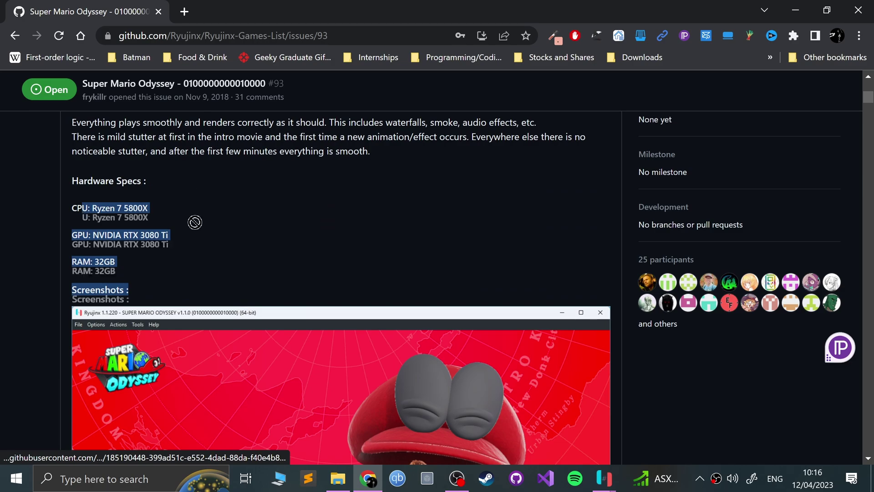
pyautogui.click(129, 242)
pyautogui.scroll(-6, 137, 246)
pyautogui.scroll(-15, 207, 250)
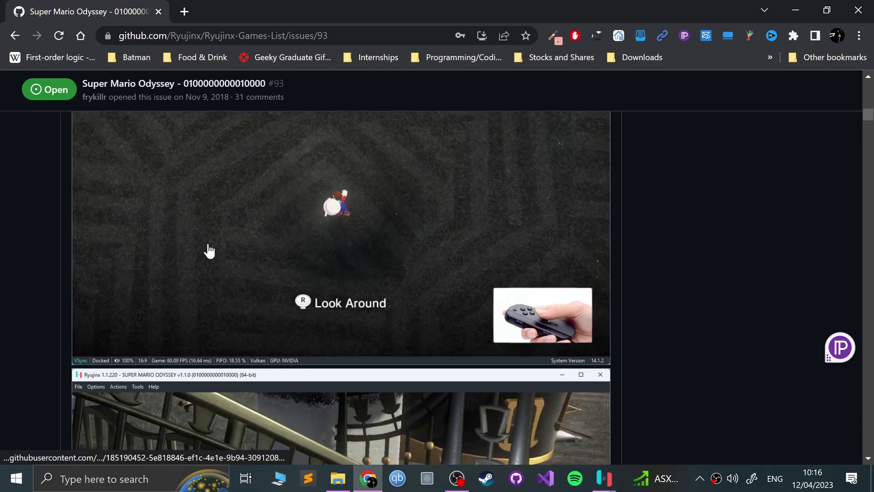
# Look through the remaining gameplay screenshots in the Super Mario Odyssey report and return to its summary and labels.
pyautogui.scroll(-4, 229, 324)
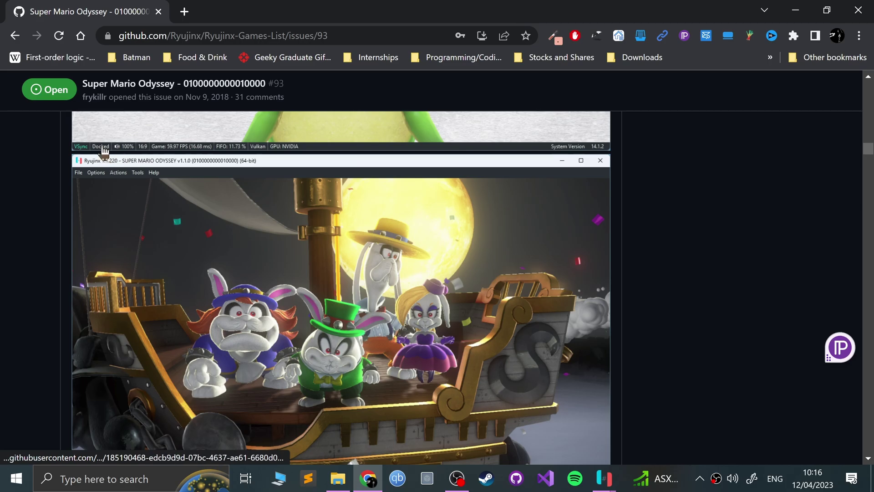
pyautogui.scroll(-6, 269, 257)
pyautogui.scroll(-20, 269, 257)
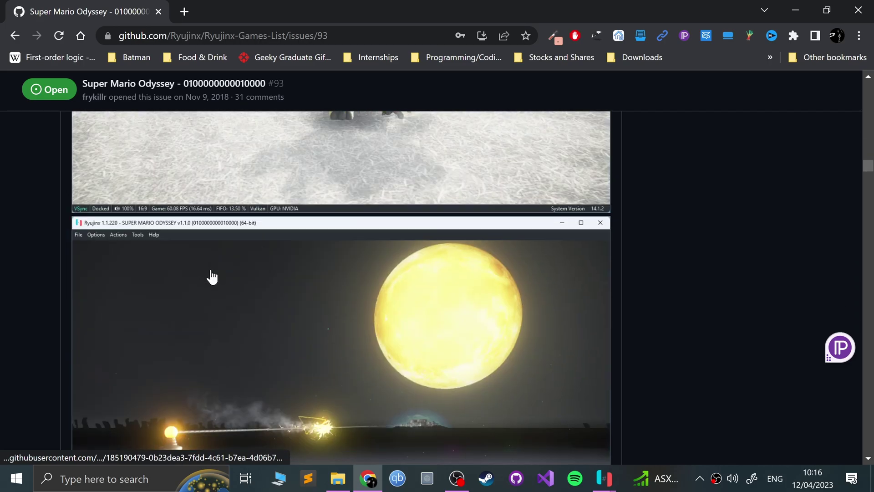
pyautogui.scroll(-20, 216, 272)
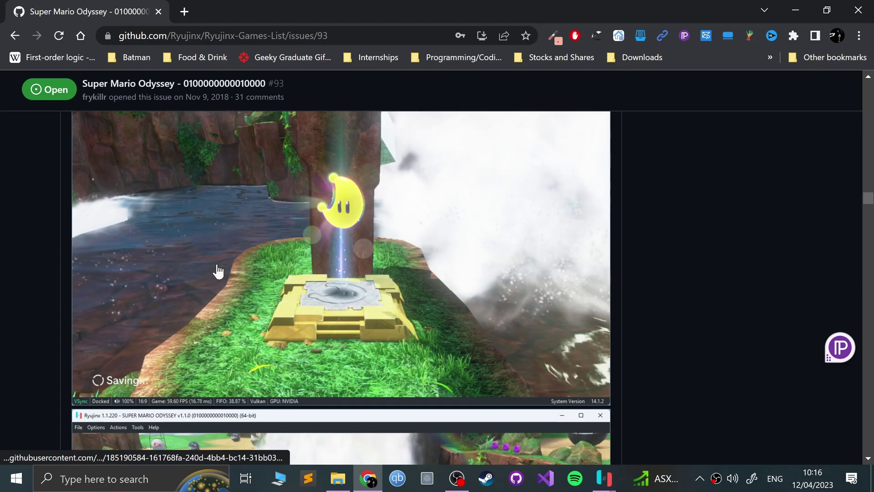
pyautogui.scroll(20, 221, 266)
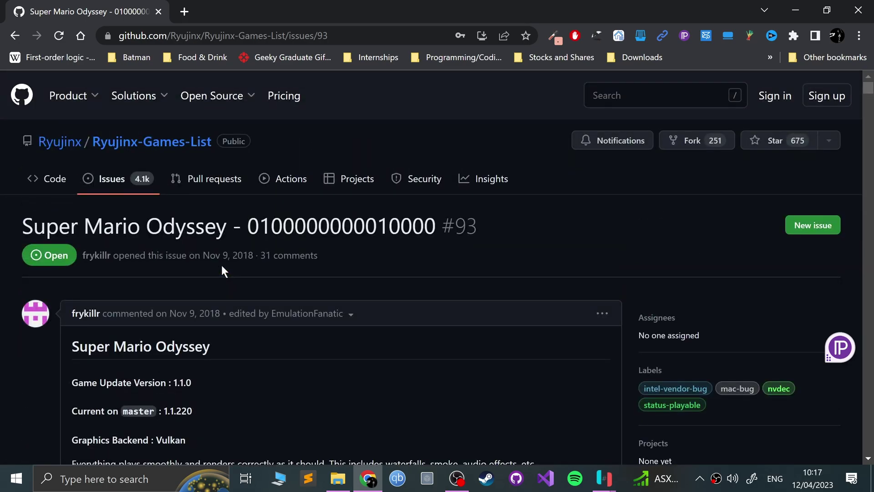
pyautogui.scroll(-5, 222, 271)
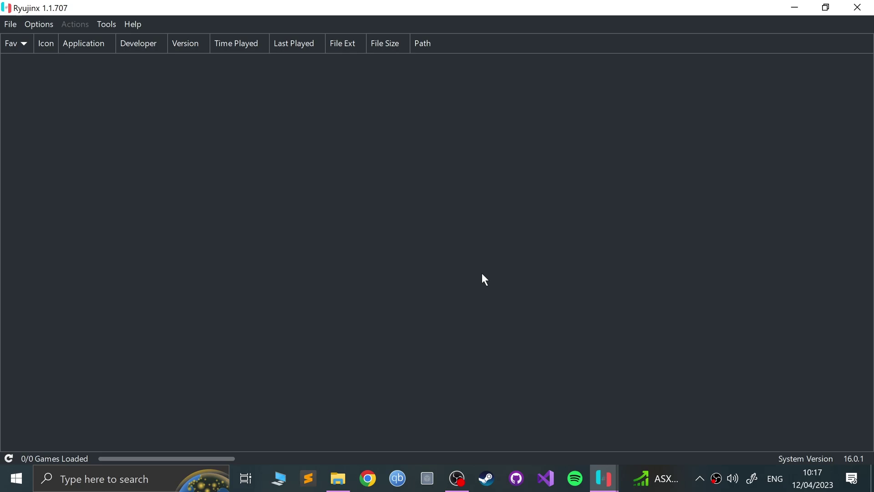
# Open Player 1's controller configuration from the Ryujinx input settings and check the available input devices.
pyautogui.click(34, 27)
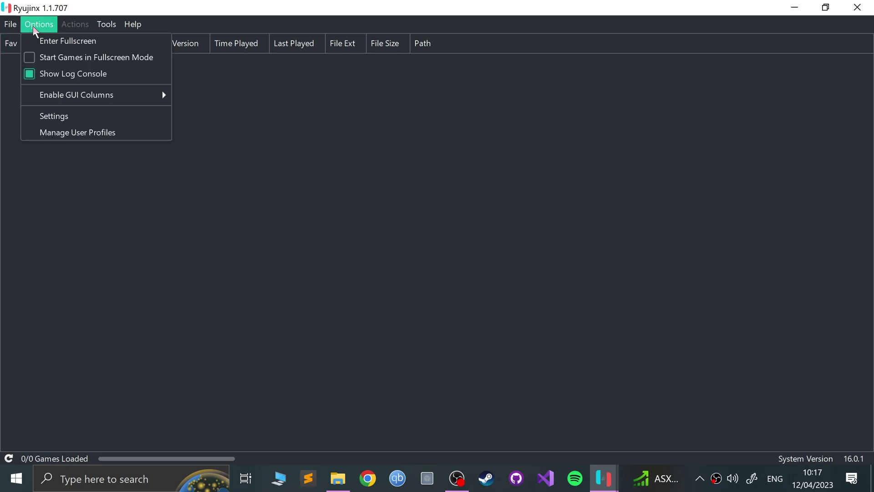
pyautogui.click(40, 116)
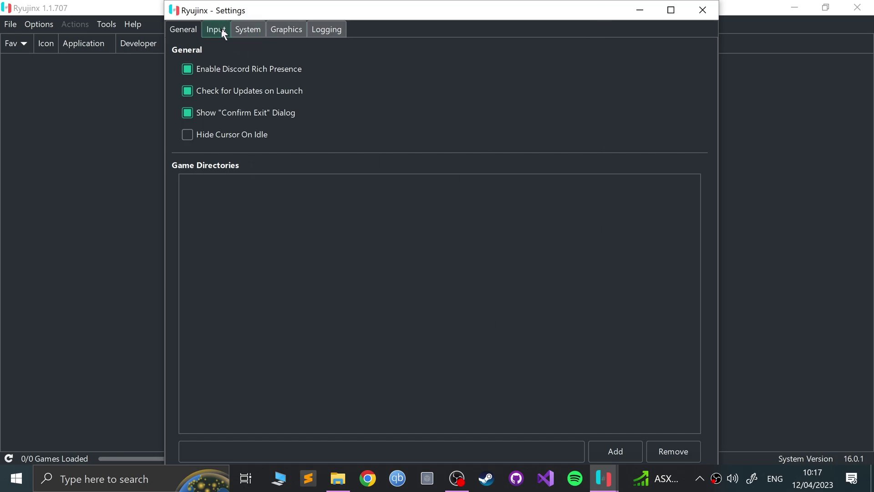
pyautogui.click(224, 34)
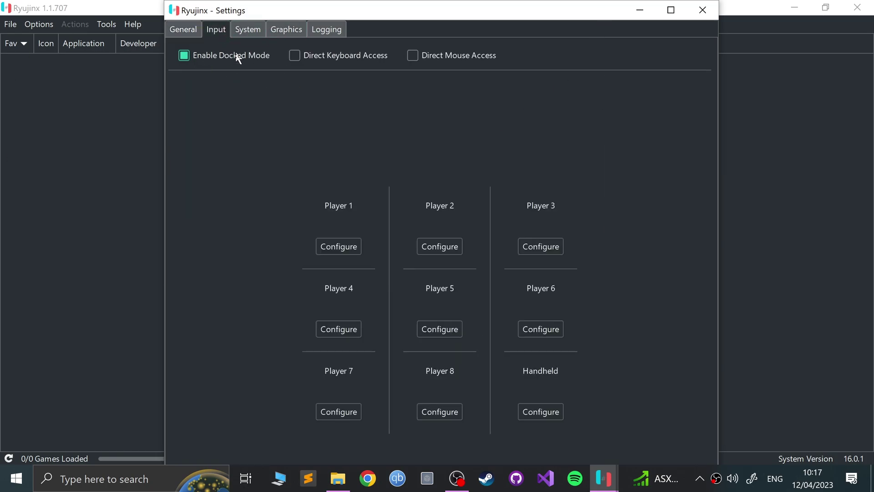
pyautogui.moveTo(236, 56)
pyautogui.click(338, 254)
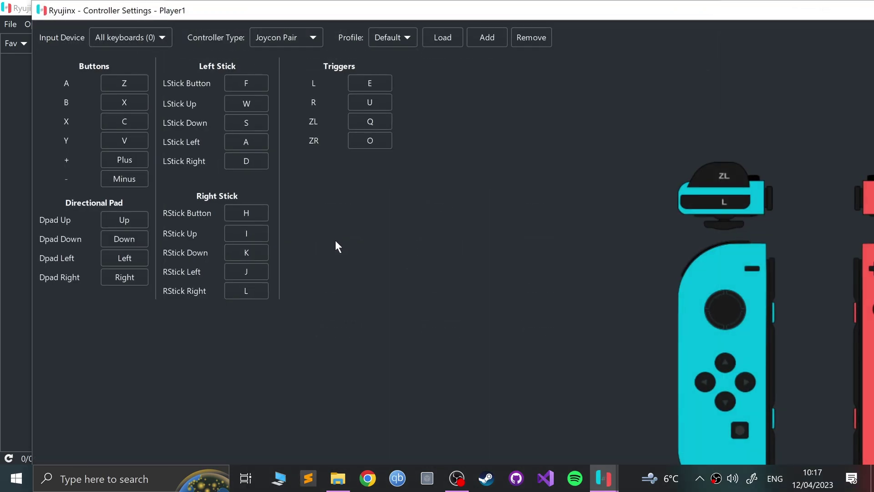
pyautogui.click(106, 41)
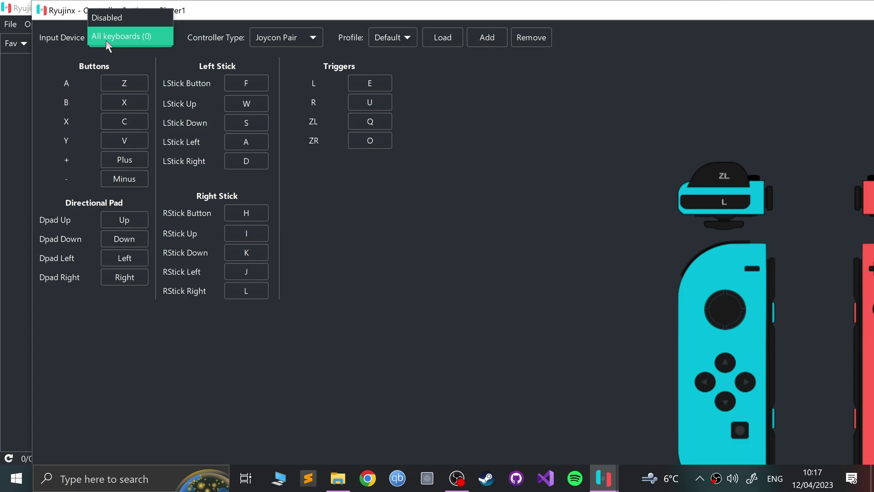
pyautogui.click(44, 108)
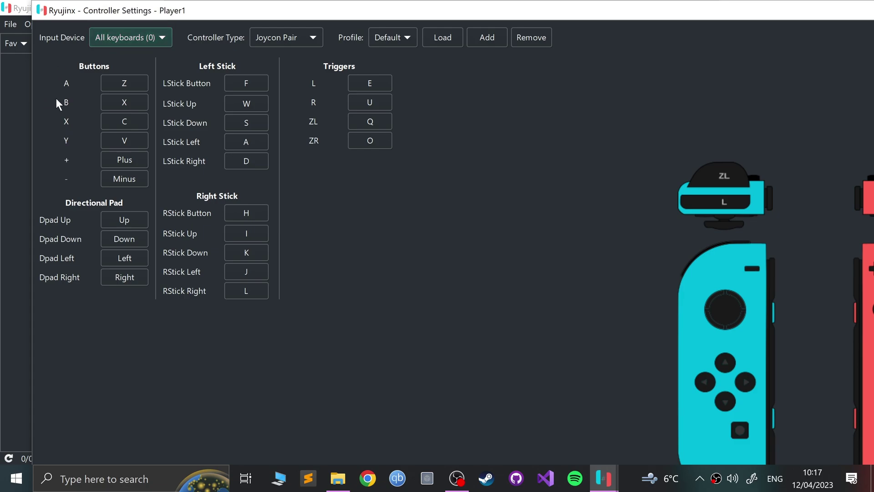
# Try binding Player 1's B button to the K key and restore its binding to X.
pyautogui.click(111, 103)
pyautogui.press('k')
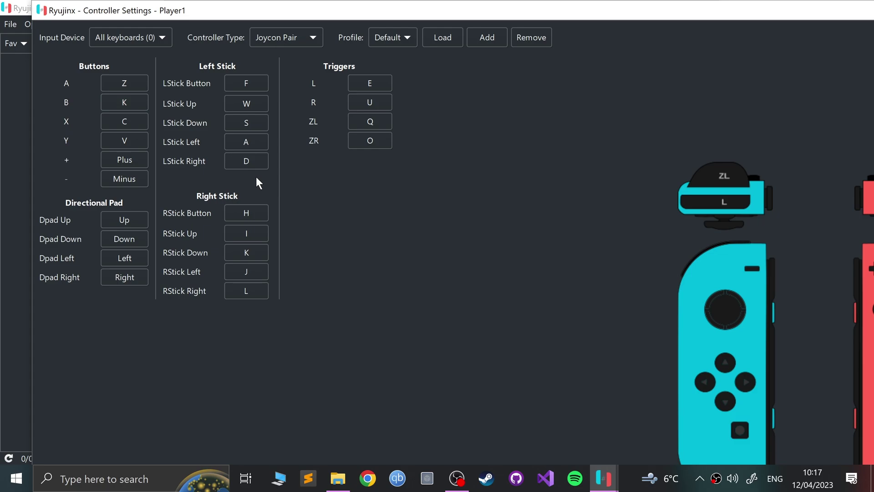
pyautogui.click(136, 101)
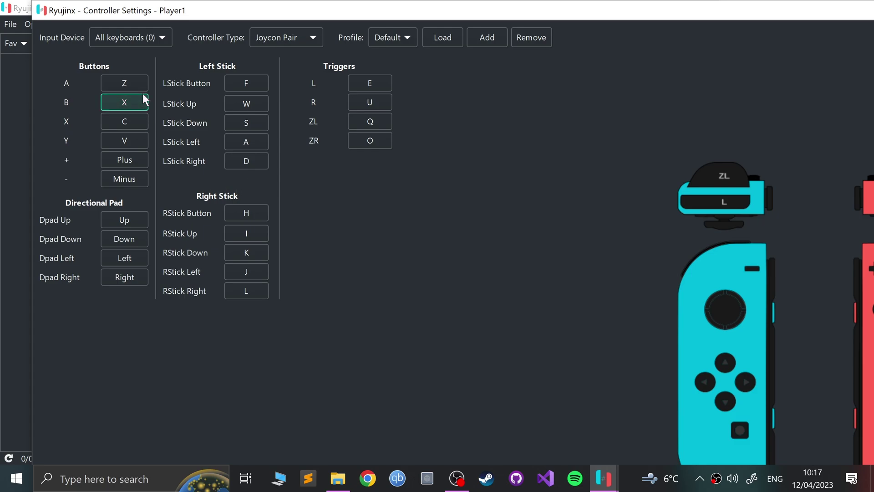
pyautogui.press('x')
# Maximize the controller settings window and save Player 1's controller configuration.
pyautogui.moveTo(695, 18); pyautogui.dragTo(577, 40)
pyautogui.doubleClick(577, 39)
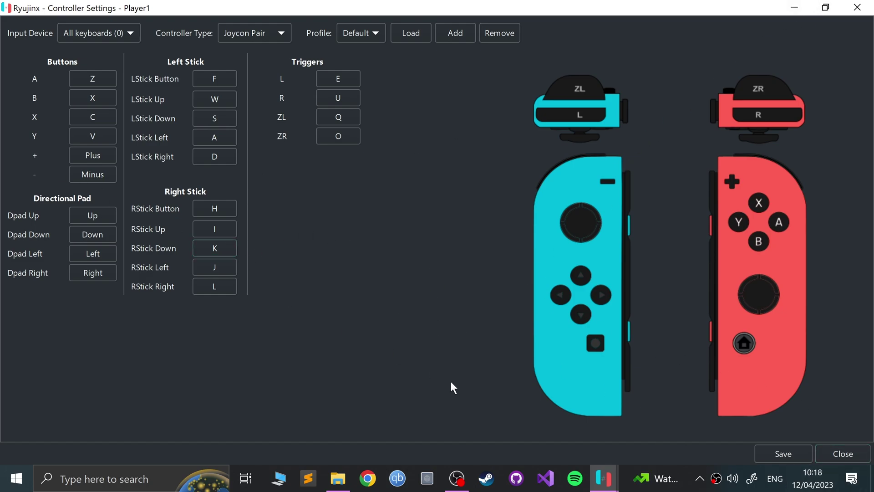
pyautogui.click(792, 455)
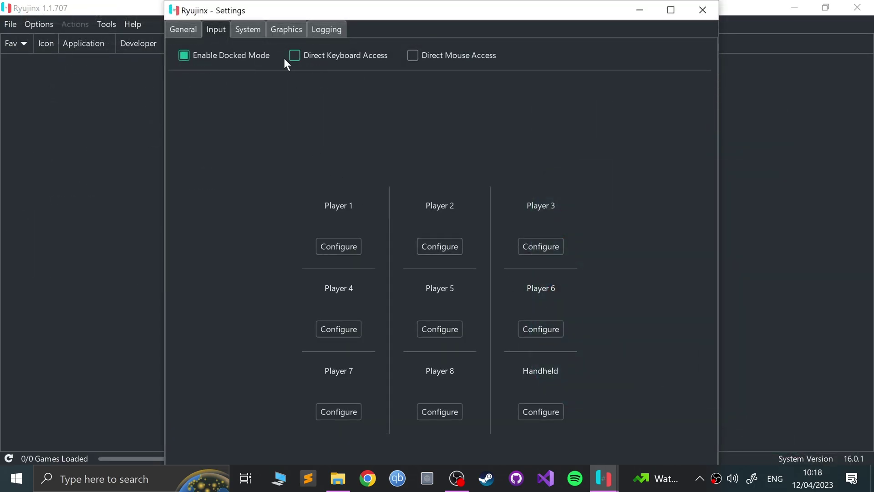
# Set the system region to Europe and the system language to British English.
pyautogui.click(247, 37)
pyautogui.click(255, 72)
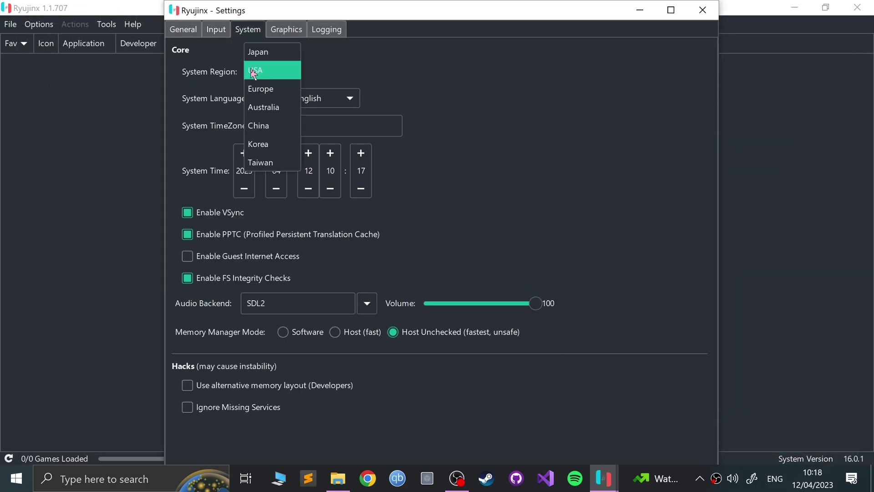
pyautogui.click(255, 91)
pyautogui.click(254, 97)
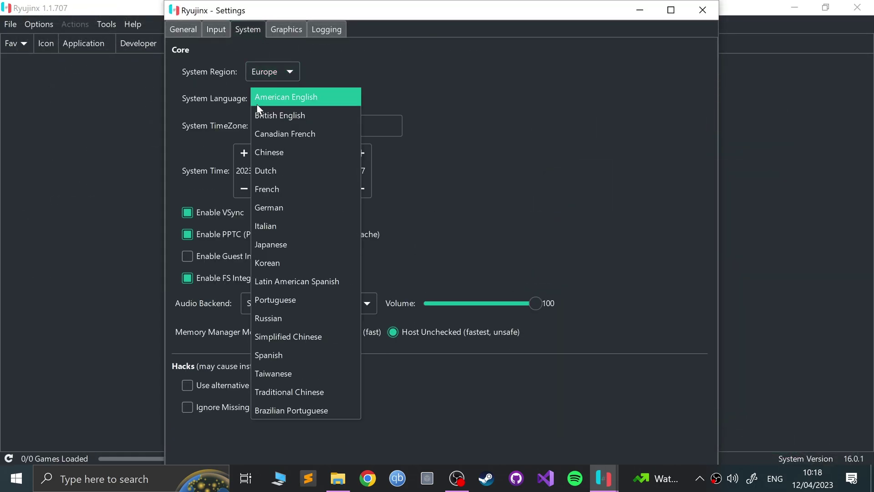
pyautogui.click(255, 113)
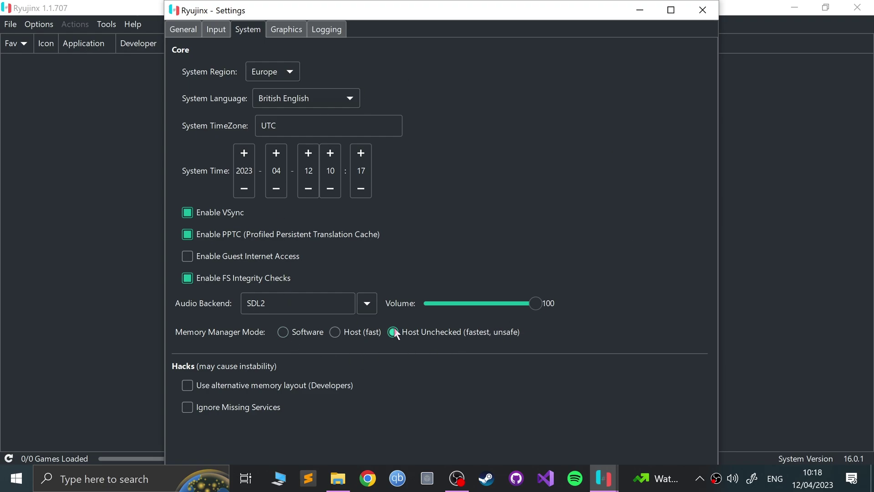
# Review the available options for the audio backend, graphics backend multithreading, graphics backend and preferred GPU.
pyautogui.click(369, 302)
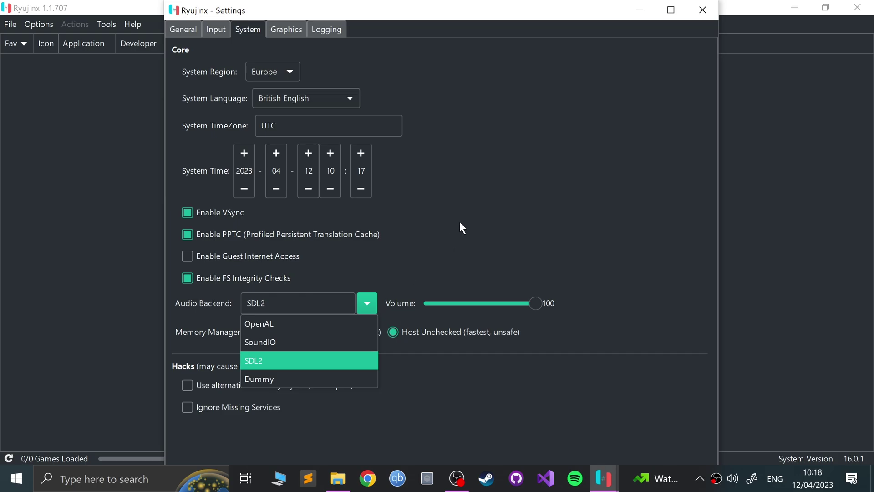
pyautogui.click(471, 209)
pyautogui.click(271, 30)
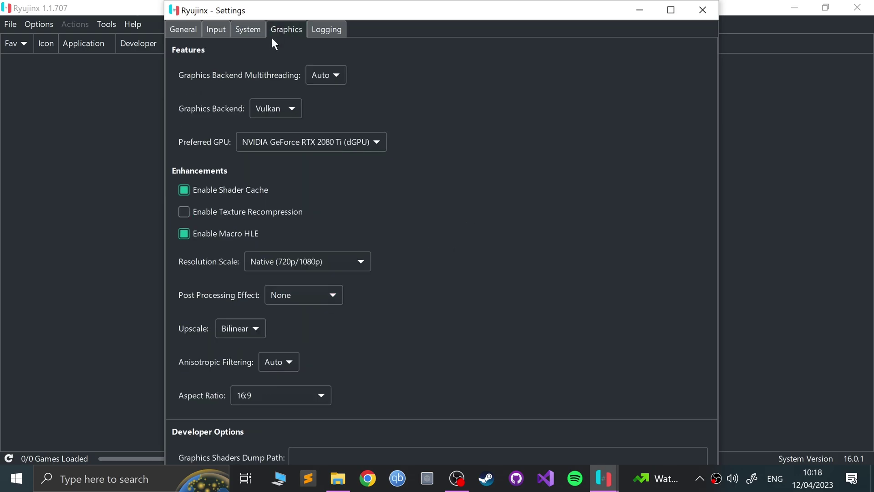
pyautogui.click(317, 75)
pyautogui.click(246, 48)
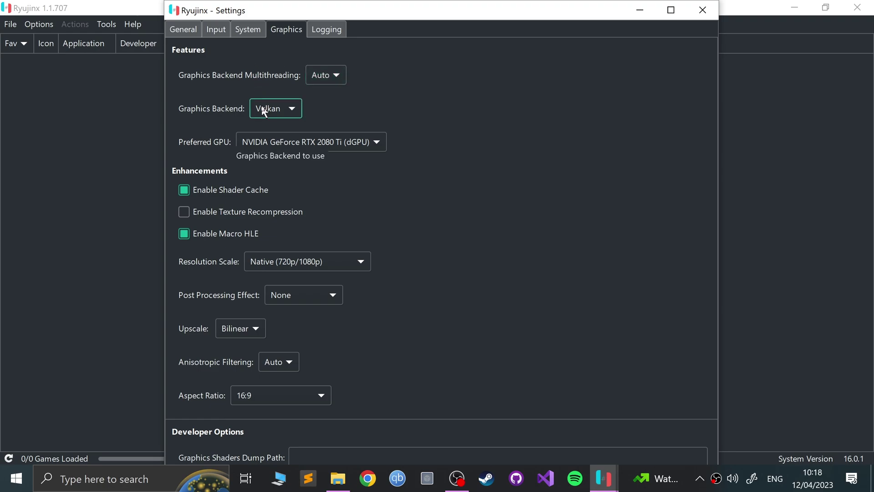
pyautogui.click(262, 107)
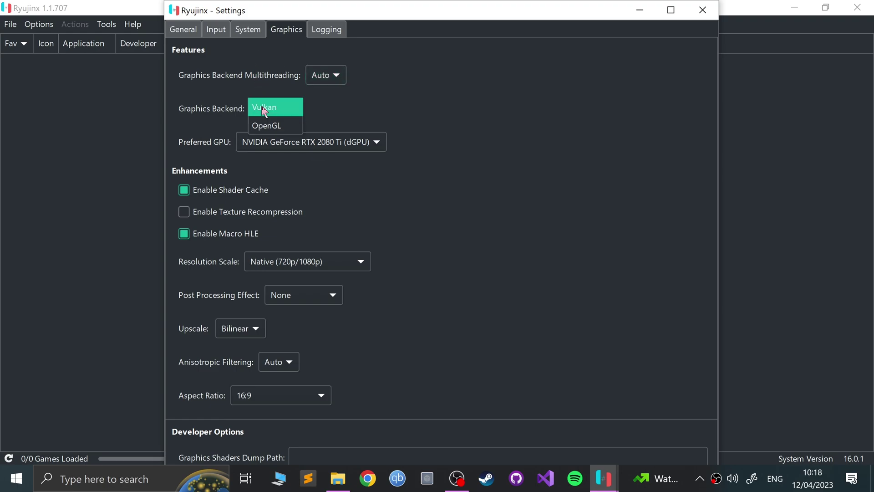
pyautogui.click(347, 125)
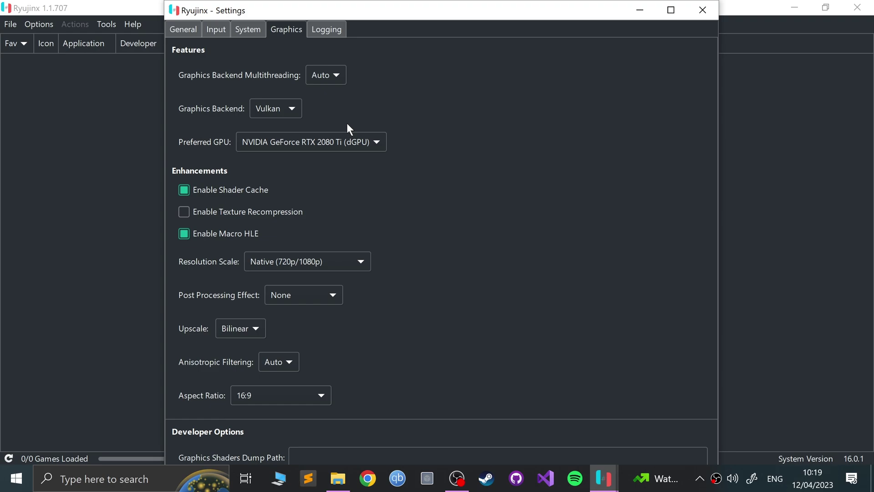
pyautogui.click(335, 149)
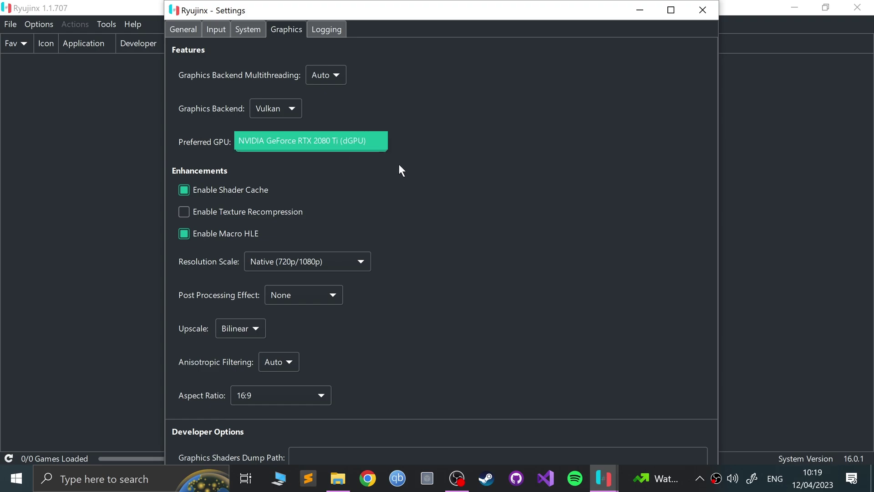
pyautogui.click(335, 202)
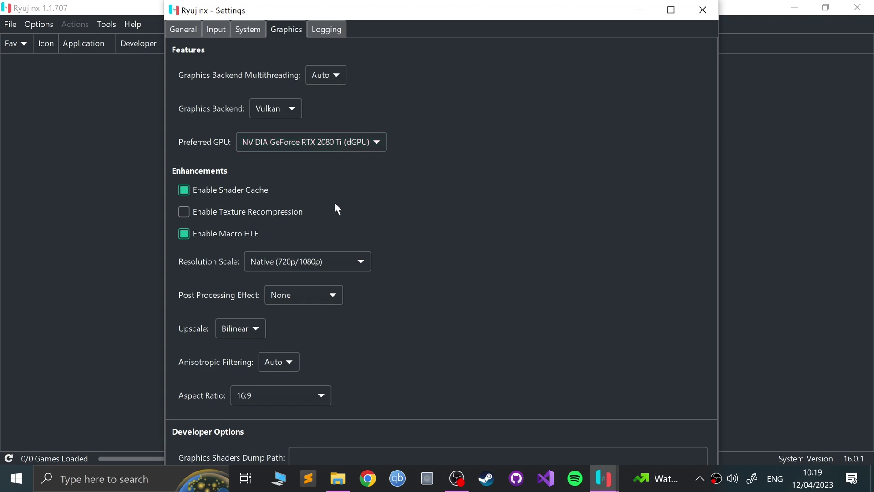
# Review the options for resolution scale, post-processing effect and aspect ratio, and view the logging settings.
pyautogui.click(347, 267)
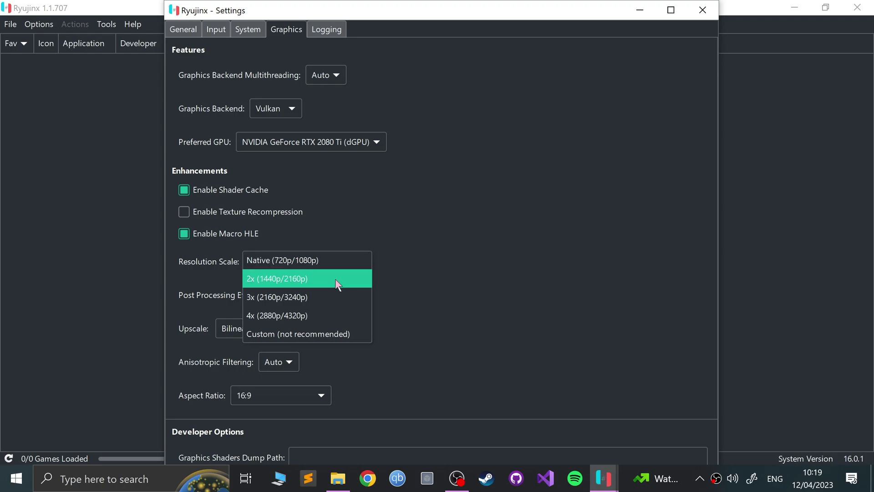
pyautogui.click(272, 268)
pyautogui.click(271, 261)
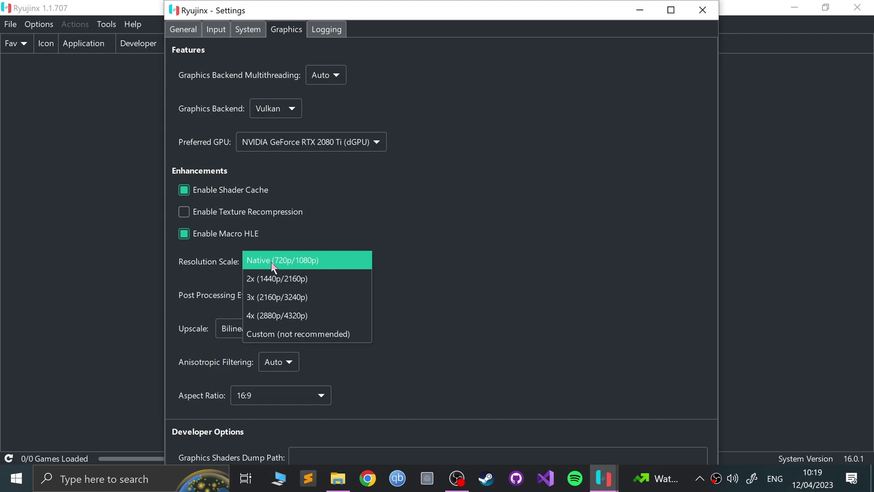
pyautogui.click(418, 337)
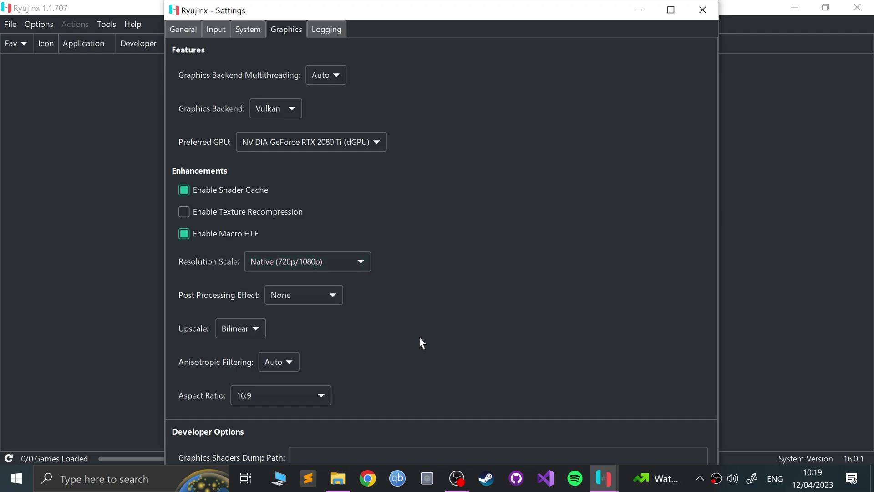
pyautogui.click(282, 295)
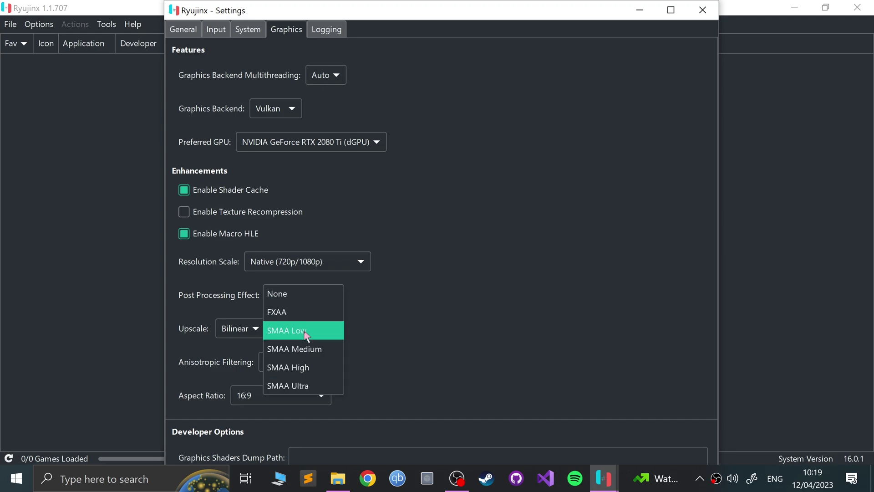
pyautogui.click(430, 291)
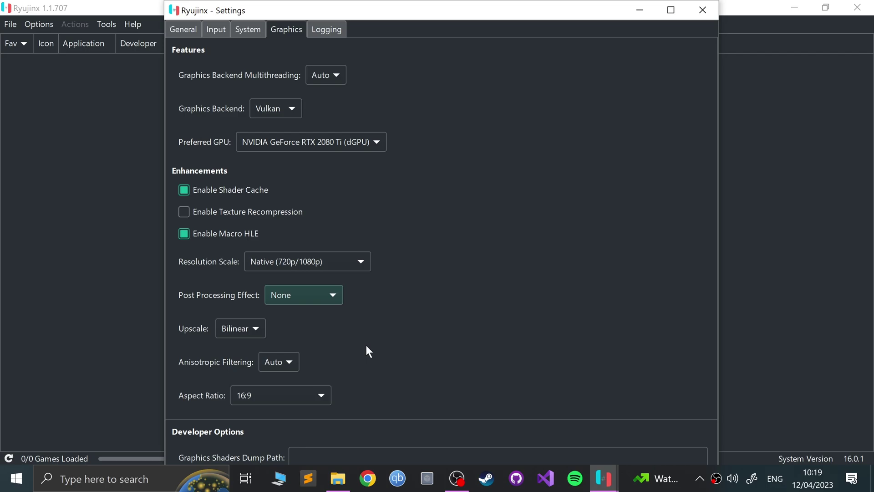
pyautogui.click(258, 402)
pyautogui.click(480, 385)
pyautogui.click(334, 29)
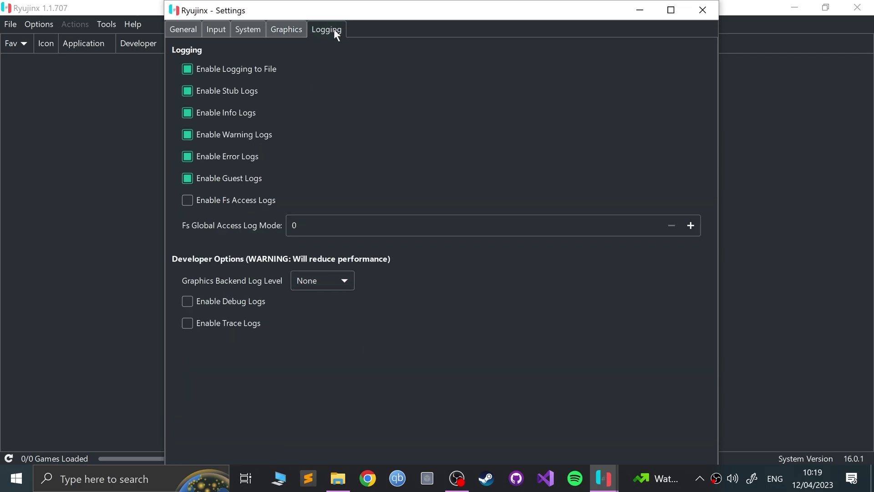
# Add E:\Chrome\Emu & Hacking\Switch\Roms as a game directory in the general settings and save the settings.
pyautogui.click(194, 30)
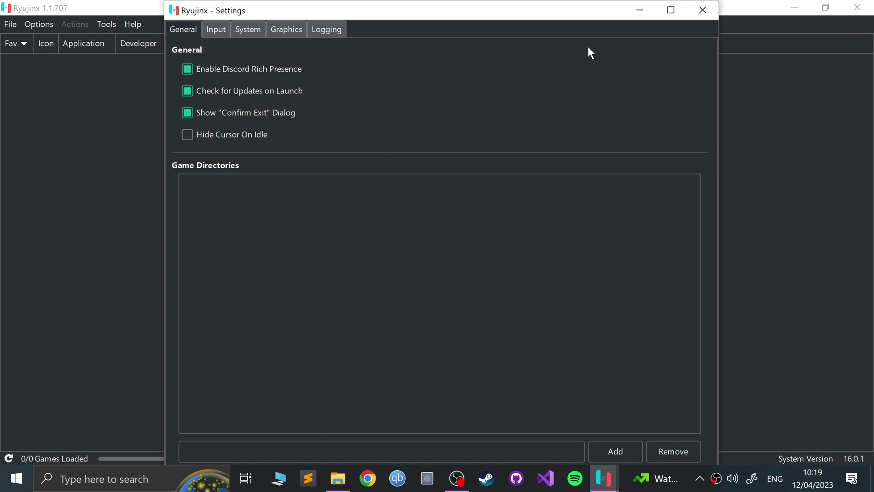
pyautogui.click(671, 10)
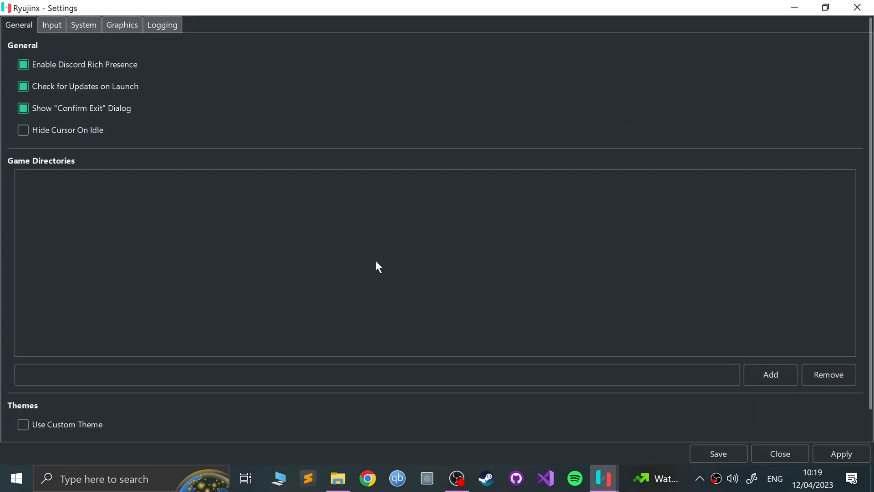
pyautogui.click(771, 379)
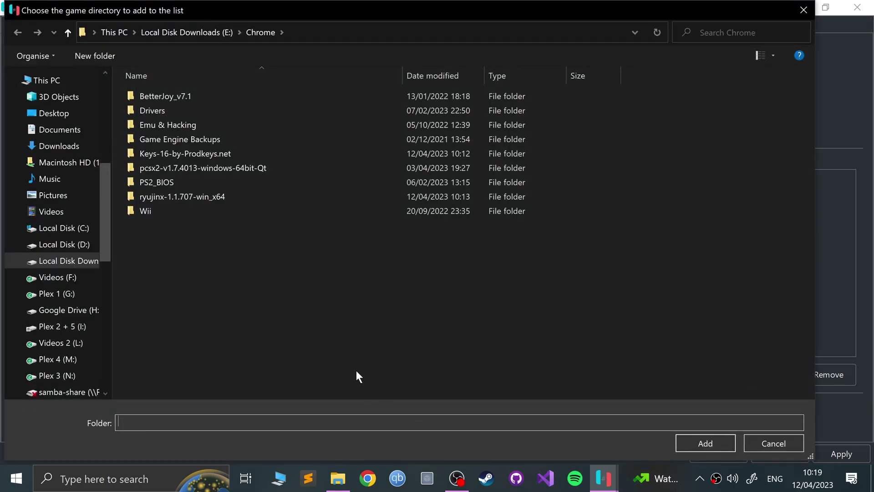
pyautogui.doubleClick(165, 126)
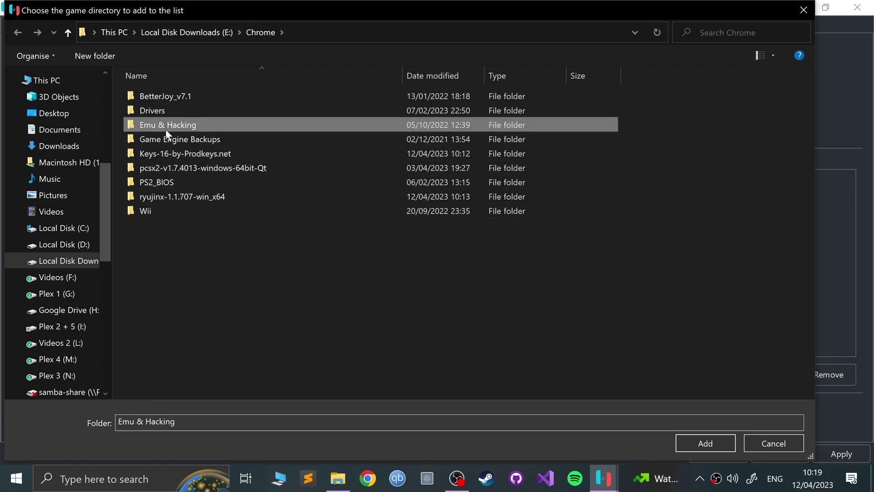
pyautogui.doubleClick(145, 138)
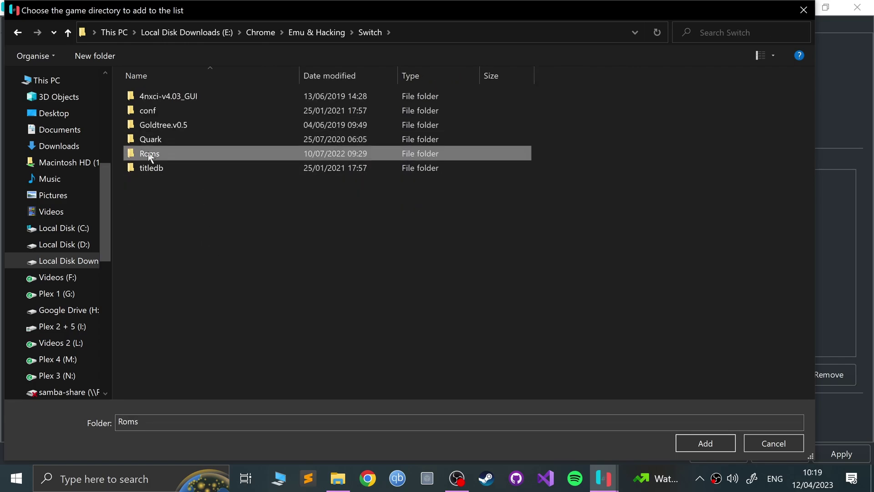
pyautogui.doubleClick(146, 152)
pyautogui.click(695, 449)
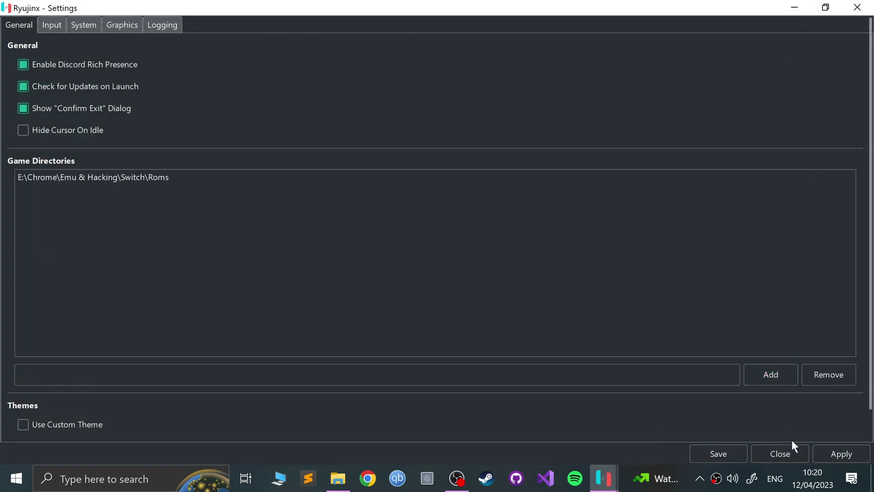
pyautogui.click(719, 453)
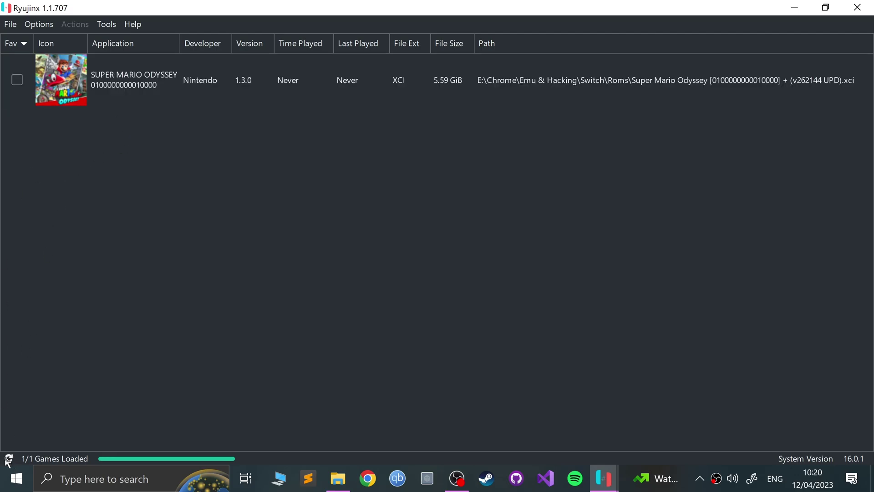
# View the title update manager for Super Mario Odyssey and its update file browser, then close both without adding an update.
pyautogui.rightClick(105, 72)
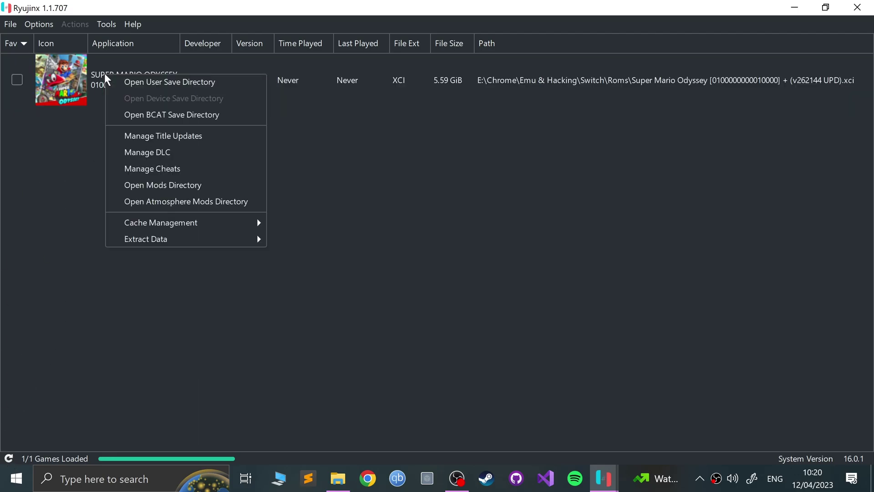
pyautogui.click(148, 133)
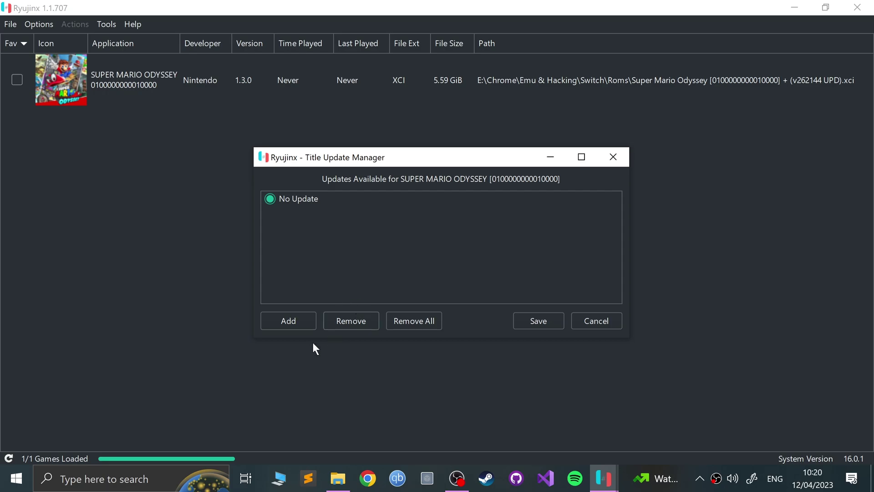
pyautogui.click(280, 323)
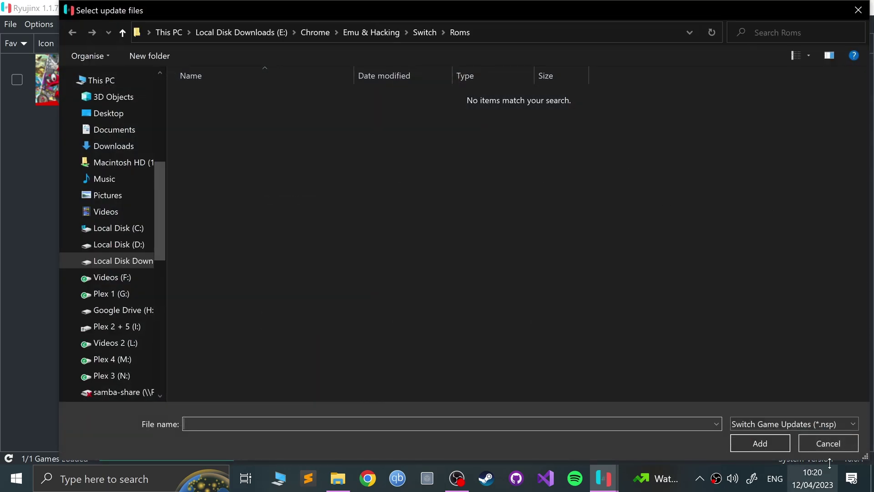
pyautogui.click(828, 443)
pyautogui.click(587, 316)
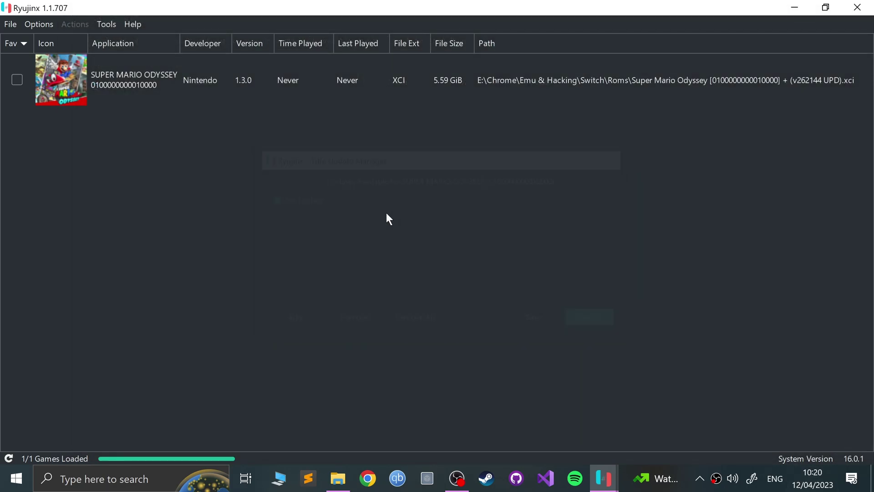
# View the DLC manager and the cheat manager for Super Mario Odyssey, closing each without changes.
pyautogui.click(109, 86)
pyautogui.rightClick(111, 86)
pyautogui.click(182, 166)
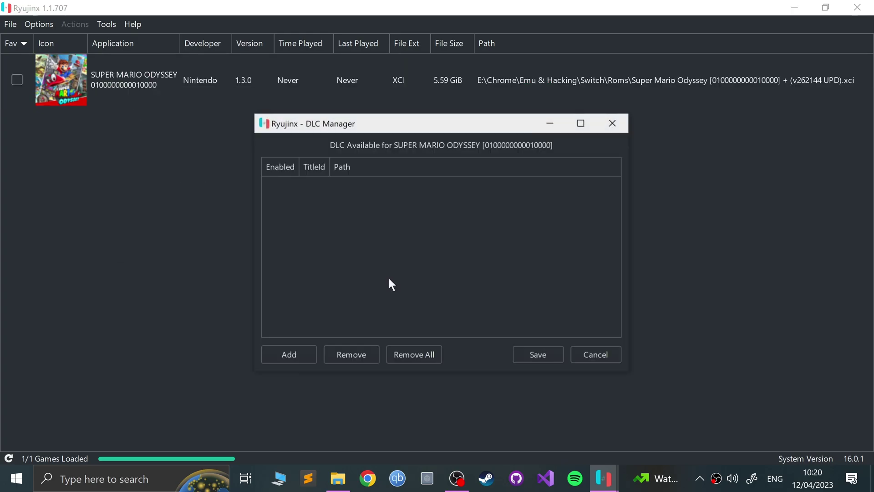
pyautogui.click(594, 355)
pyautogui.rightClick(159, 78)
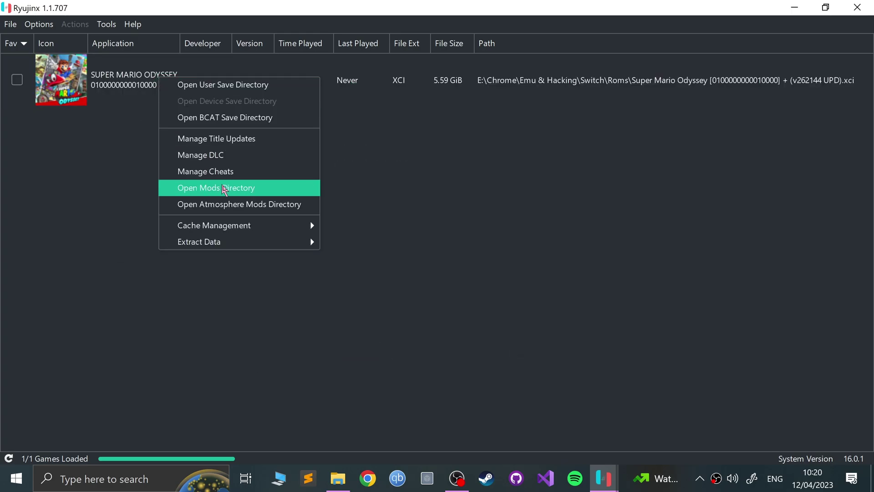
pyautogui.click(217, 172)
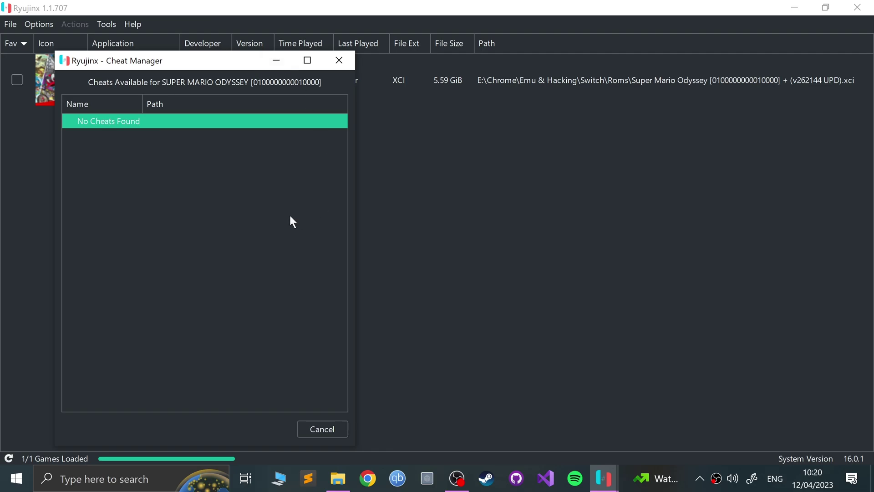
pyautogui.click(339, 60)
# Launch Super Mario Odyssey from the game list and bring up the emulator's log console.
pyautogui.click(140, 92)
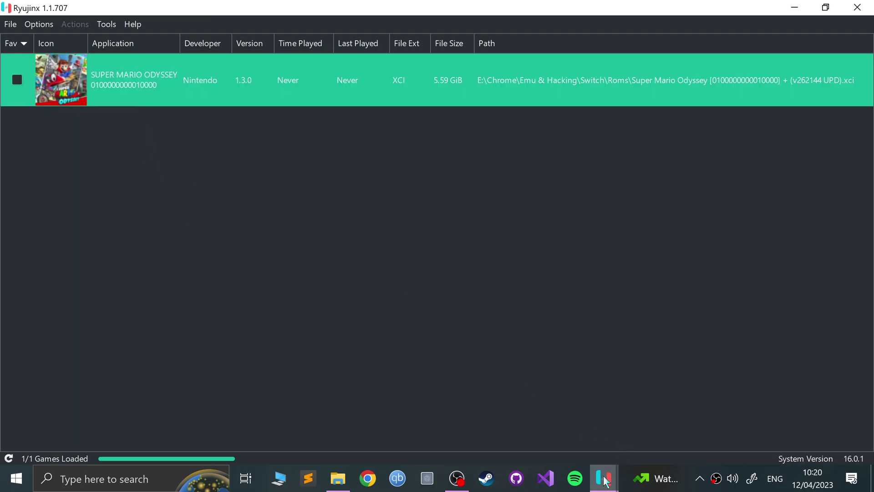
pyautogui.moveTo(606, 480)
pyautogui.click(553, 426)
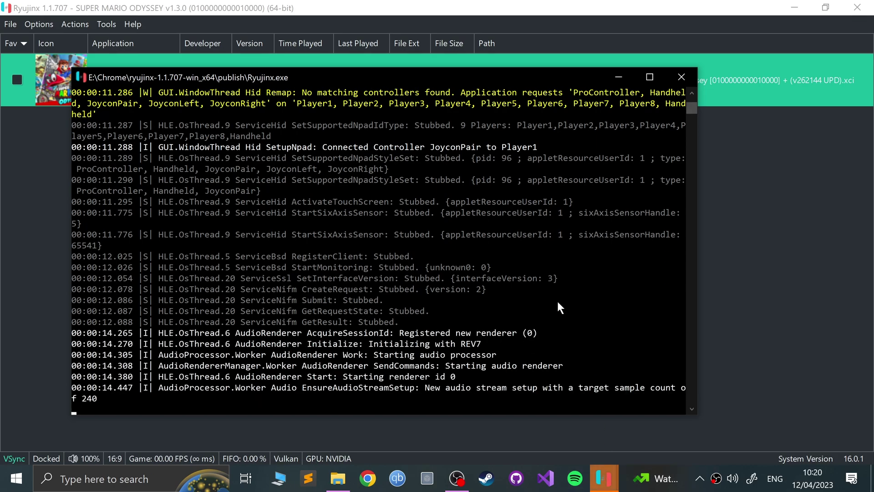
pyautogui.click(45, 29)
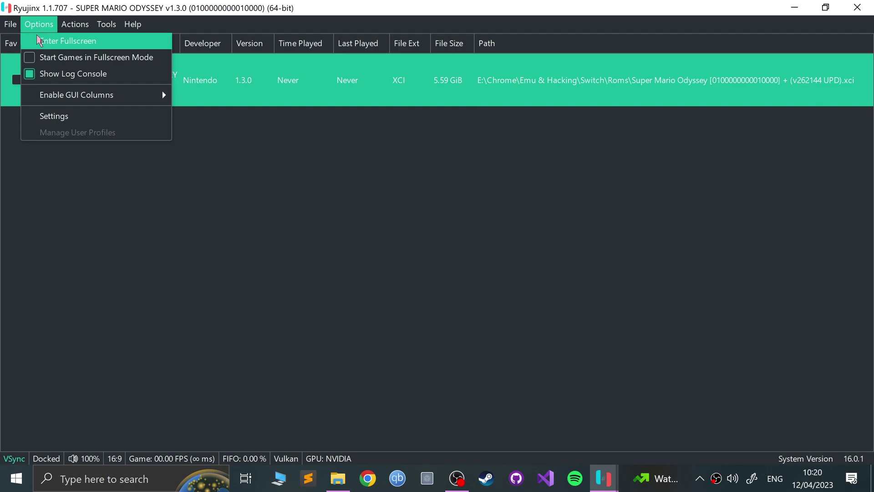
pyautogui.click(45, 26)
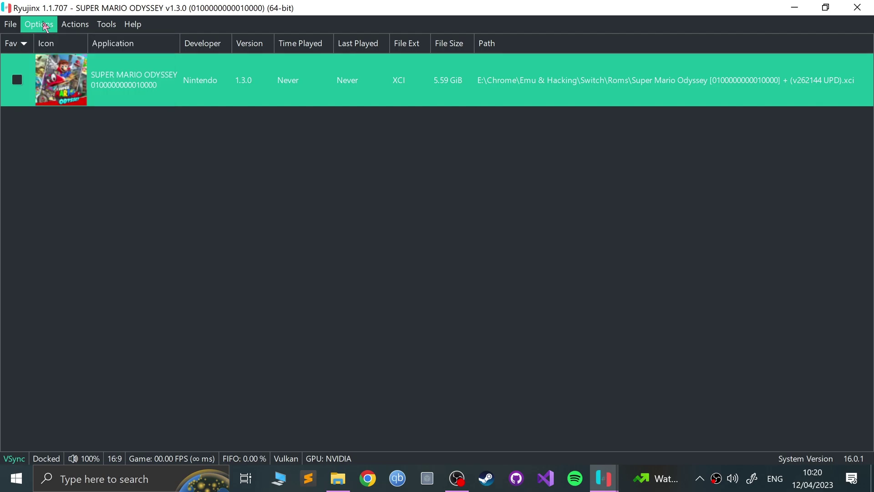
pyautogui.click(37, 23)
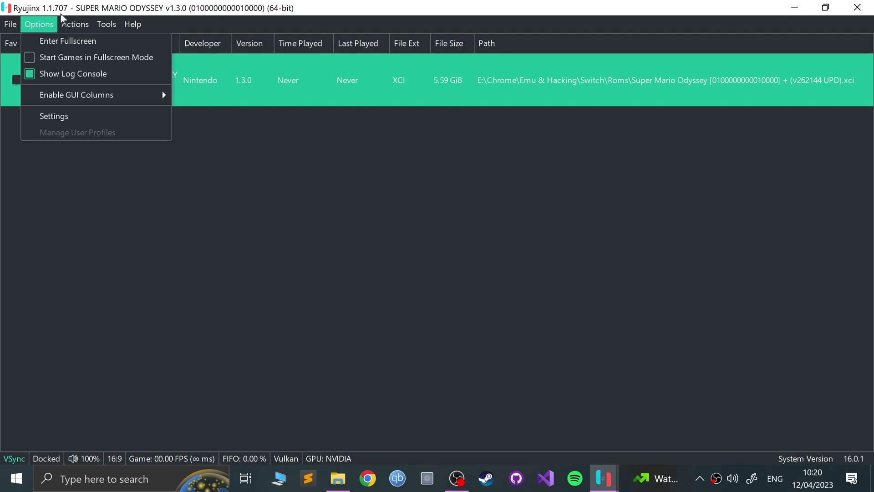
pyautogui.click(164, 18)
# Check the log console while the game loads, return to the game window and look over its status readouts.
pyautogui.moveTo(604, 478)
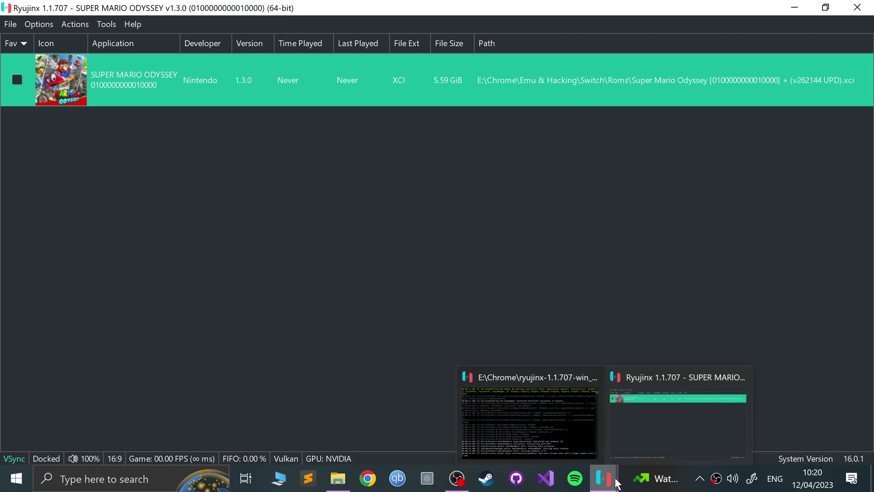
pyautogui.click(557, 431)
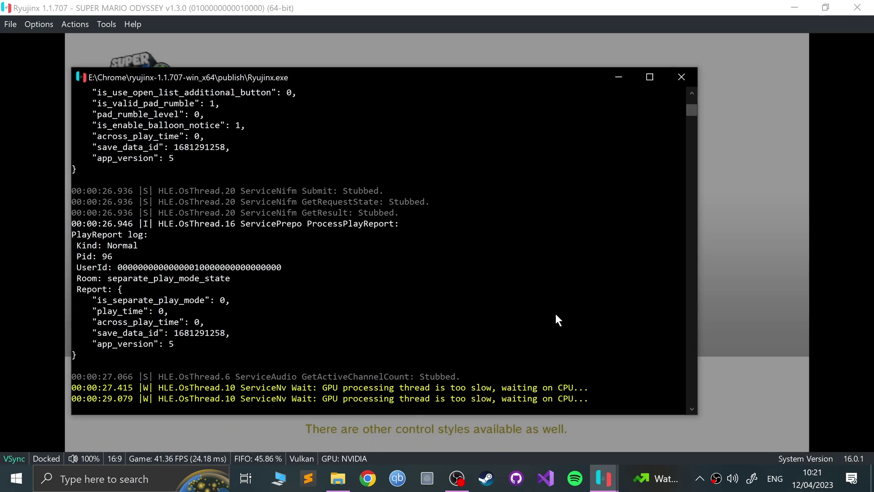
pyautogui.click(746, 346)
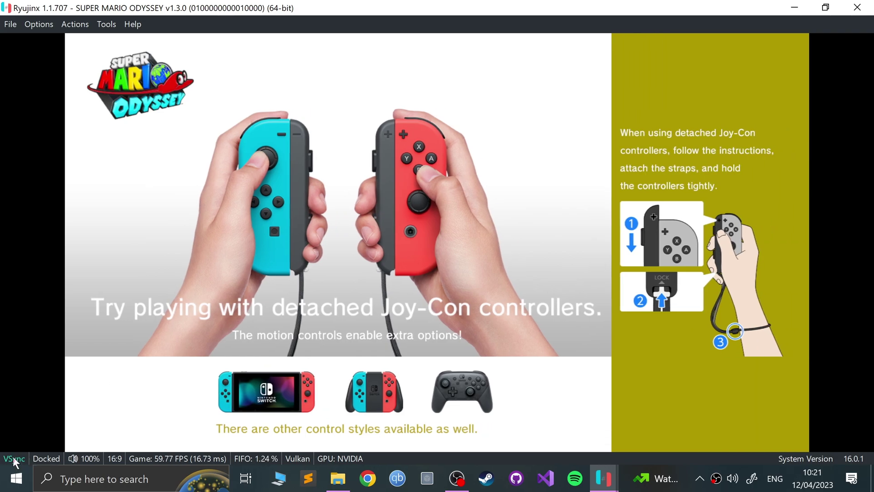
pyautogui.click(53, 458)
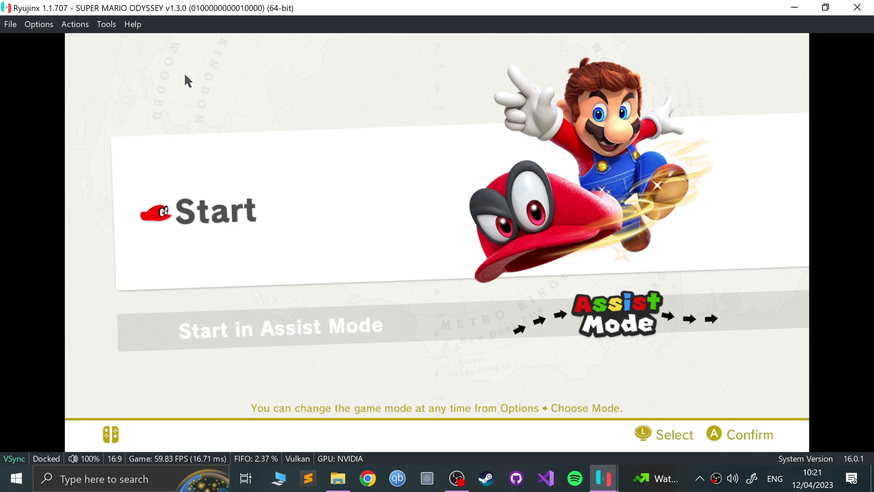
# Start a new Super Mario Odyssey game in the regular mode instead of Assist Mode and skip the opening cutscene.
pyautogui.press('Down')
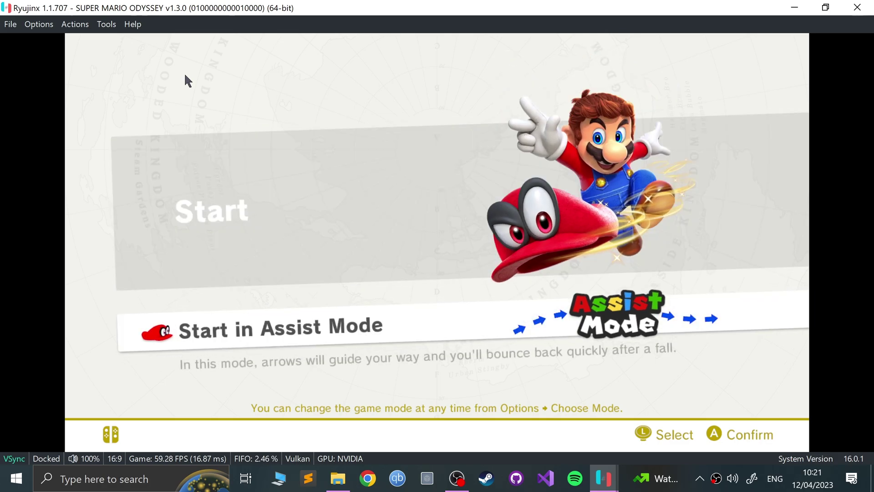
pyautogui.press('Up')
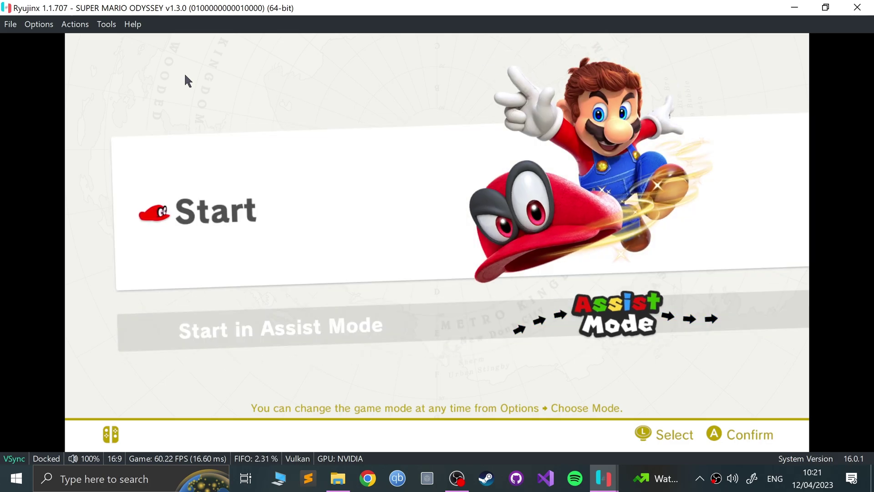
pyautogui.press('z')
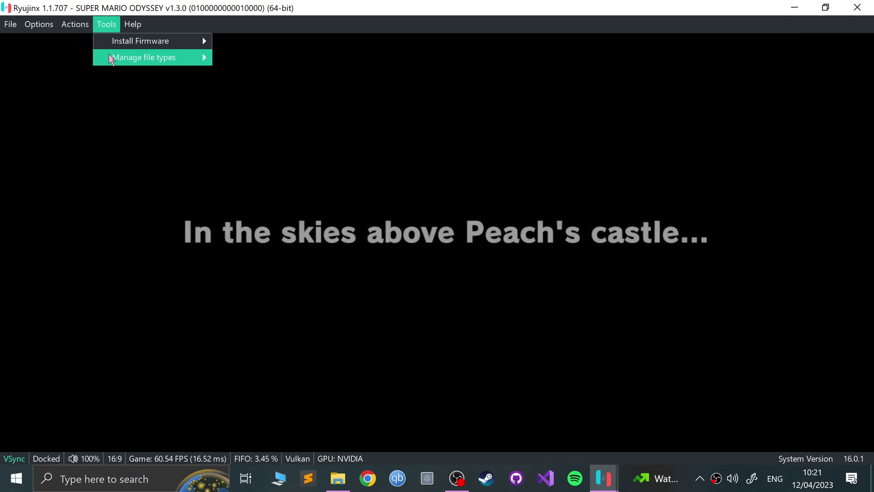
pyautogui.moveTo(39, 24)
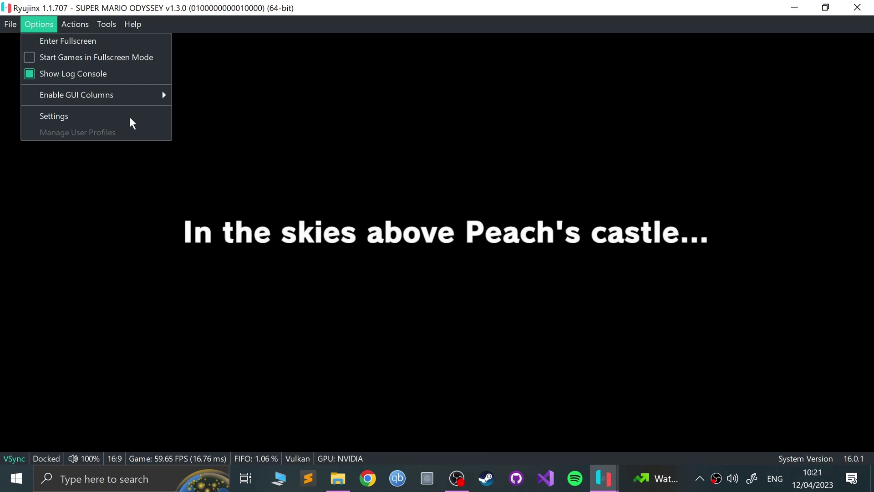
pyautogui.click(400, 96)
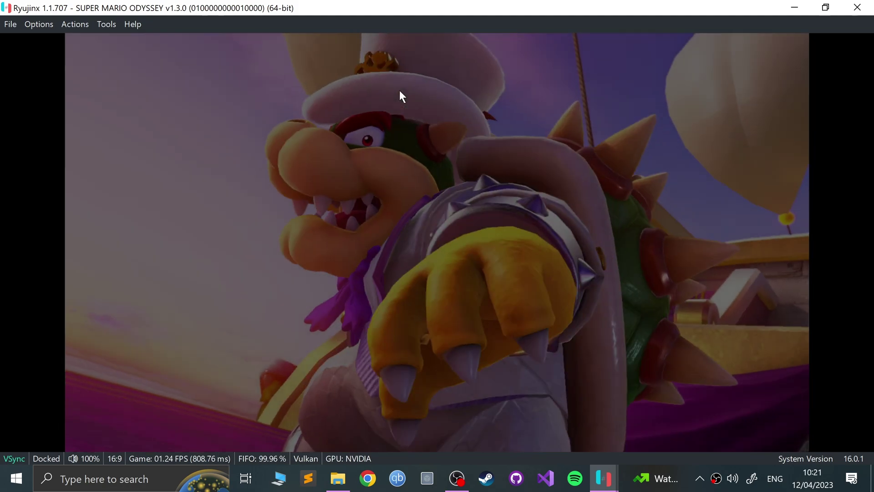
pyautogui.press('+')
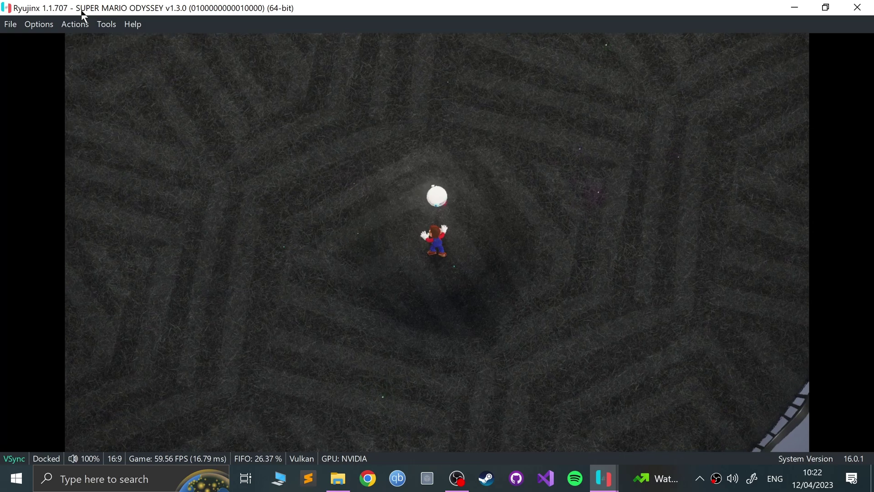
pyautogui.click(77, 23)
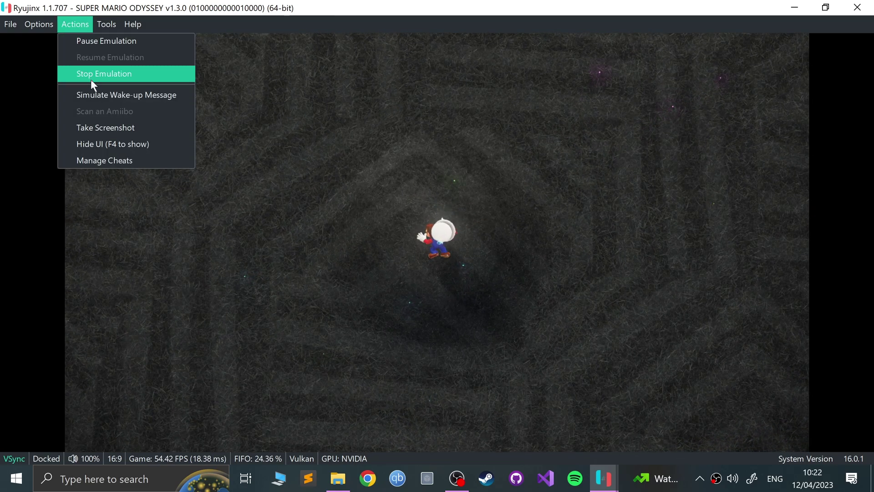
pyautogui.click(208, 16)
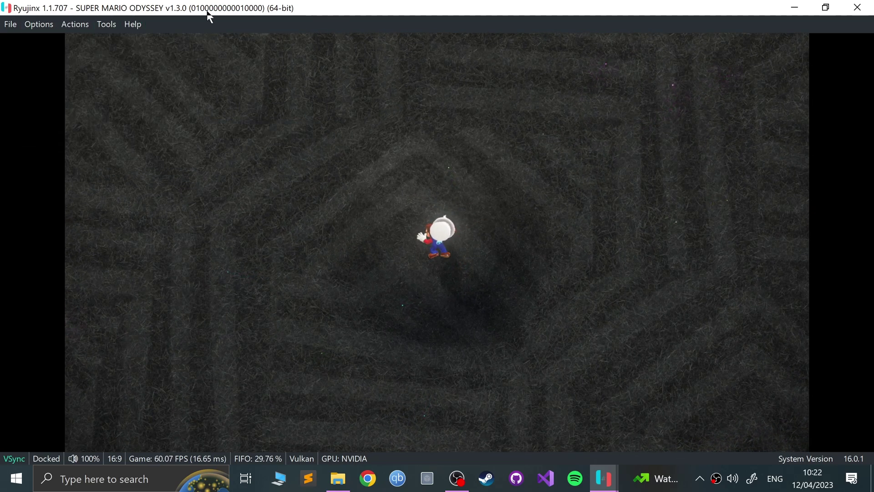
pyautogui.click(64, 29)
pyautogui.click(250, 19)
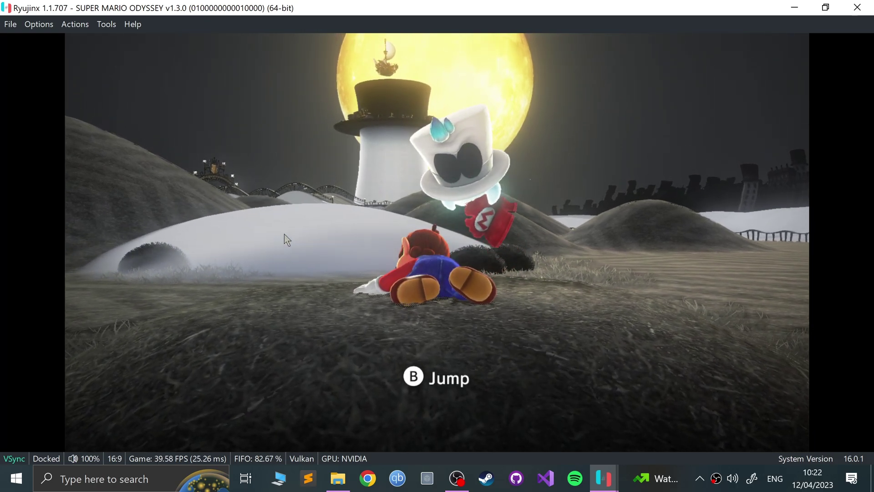
# Make Mario jump up and run forward across the field to test the game controls.
pyautogui.press('x')
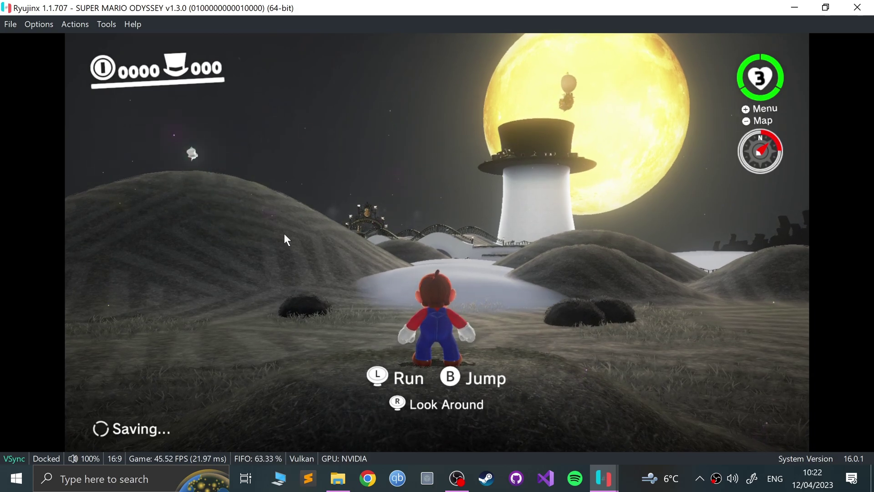
pyautogui.press('w')
pyautogui.press('x')
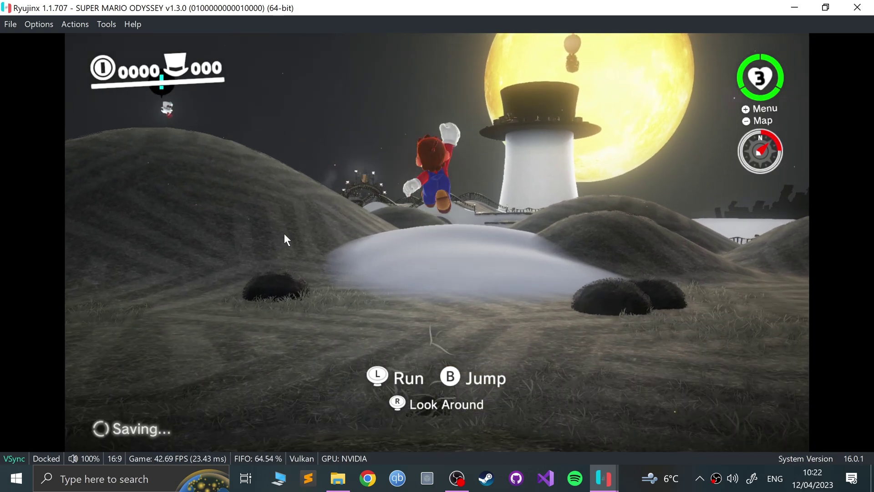
pyautogui.press('w')
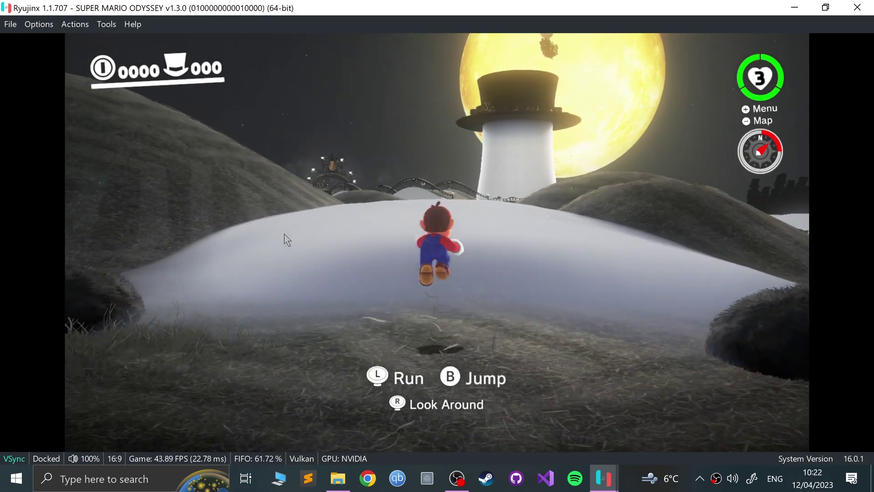
# Run and jump Mario across the foggy hills, past the dark bushes and onto the grassy slope beside the fence.
pyautogui.press('w')
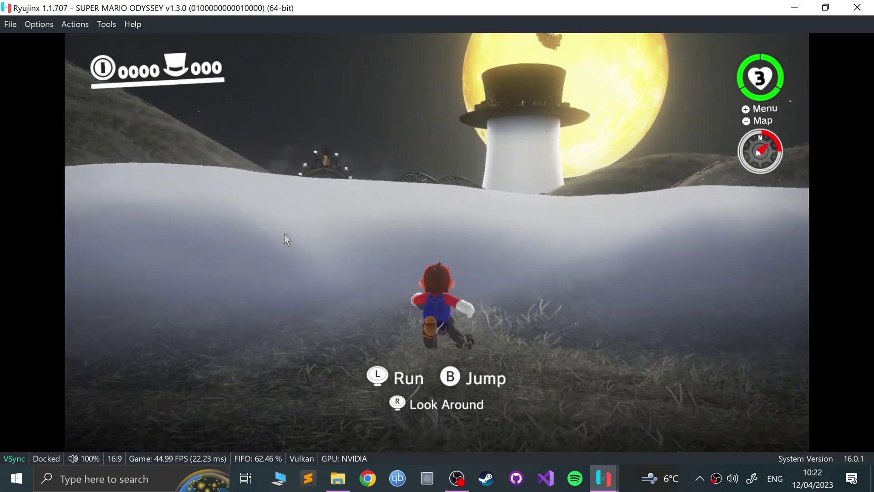
pyautogui.press('w')
pyautogui.press('x')
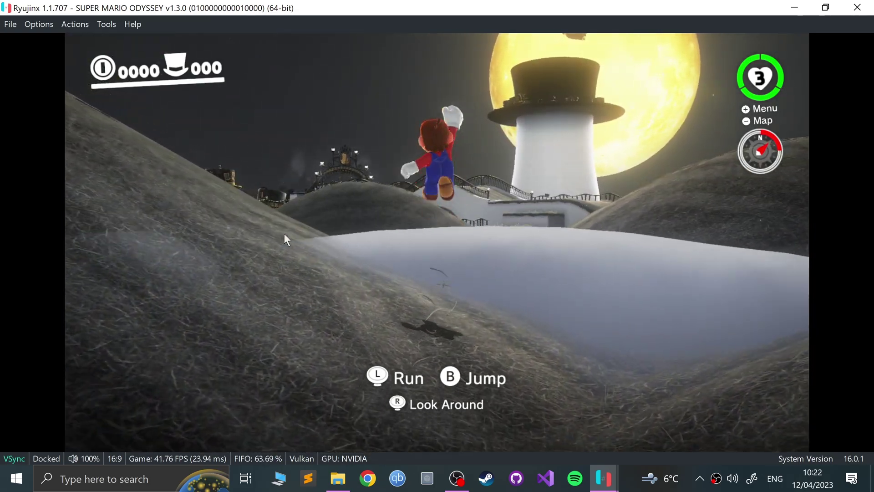
pyautogui.press('a')
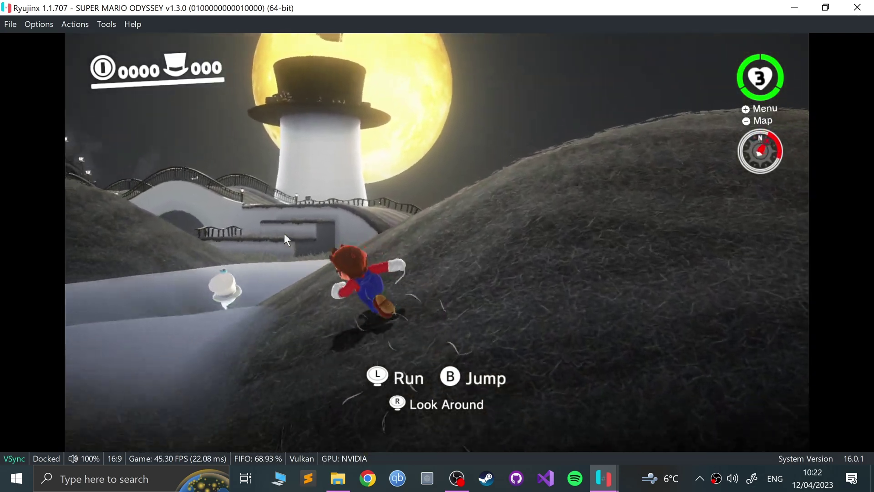
pyautogui.press('w')
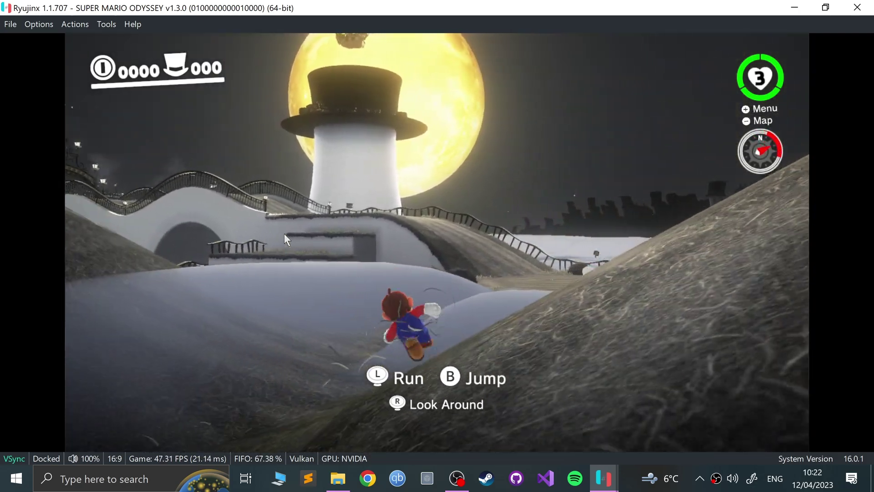
pyautogui.press('w')
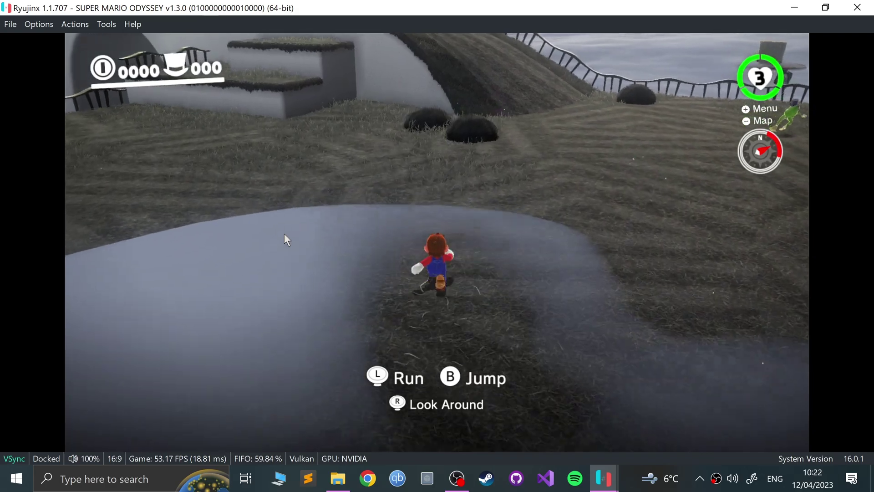
pyautogui.press('w')
pyautogui.press('x')
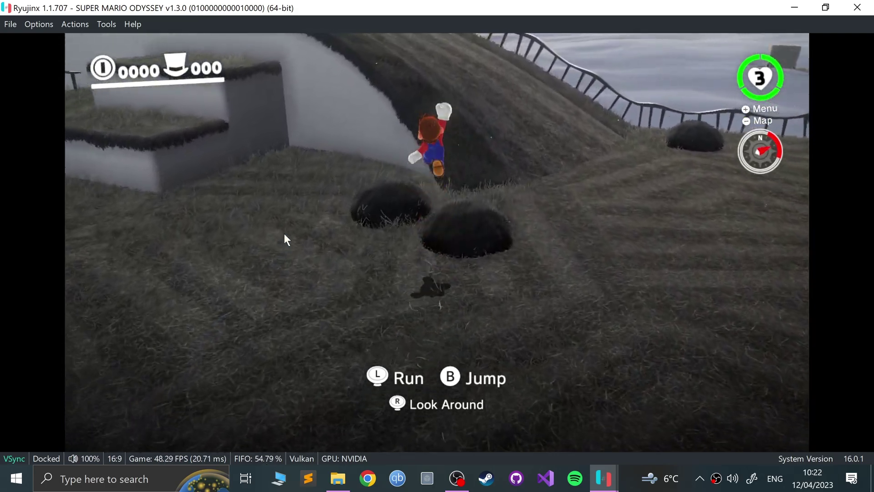
pyautogui.press('w')
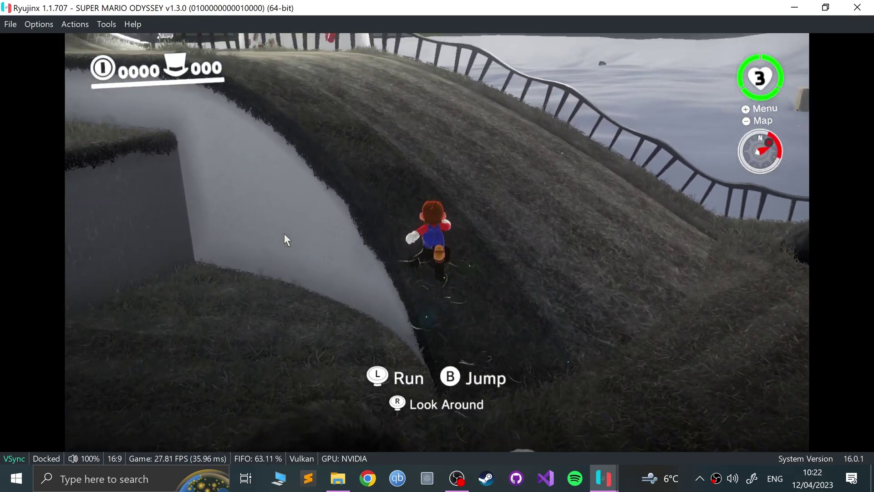
# Run Mario past the hat-shaped ghosts and over the humped bridge to the arched town gate.
pyautogui.press('w')
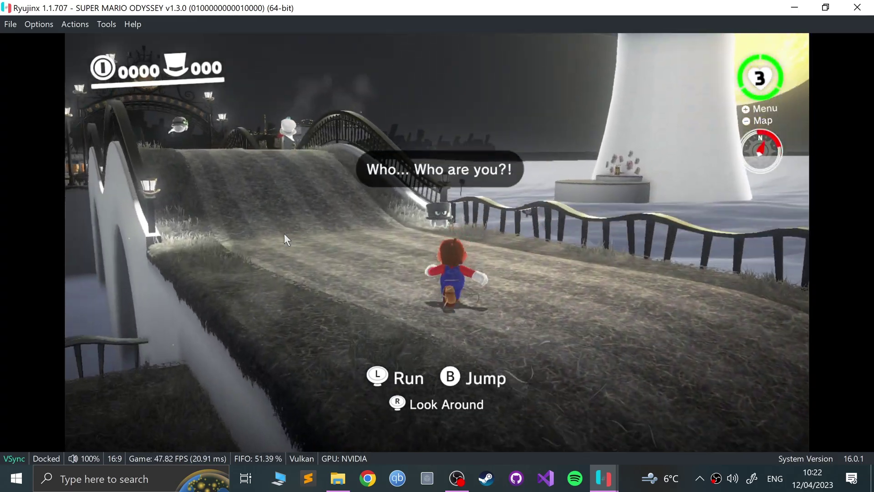
pyautogui.press('w')
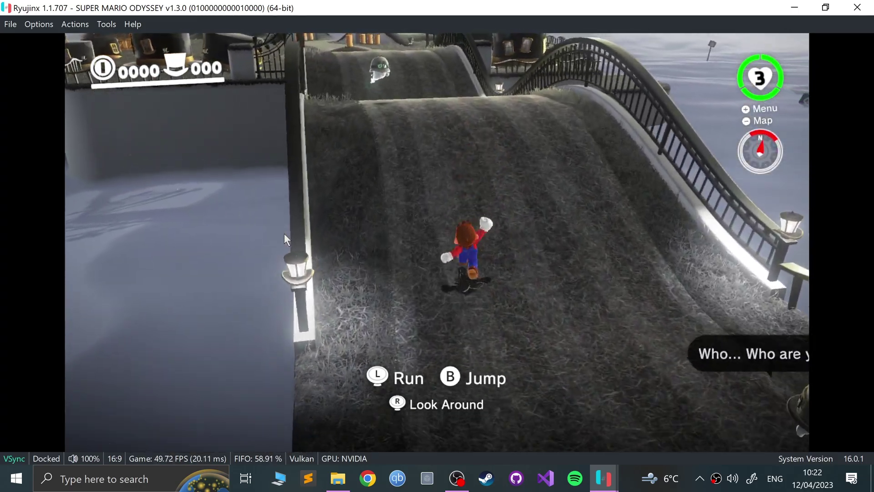
pyautogui.press('w')
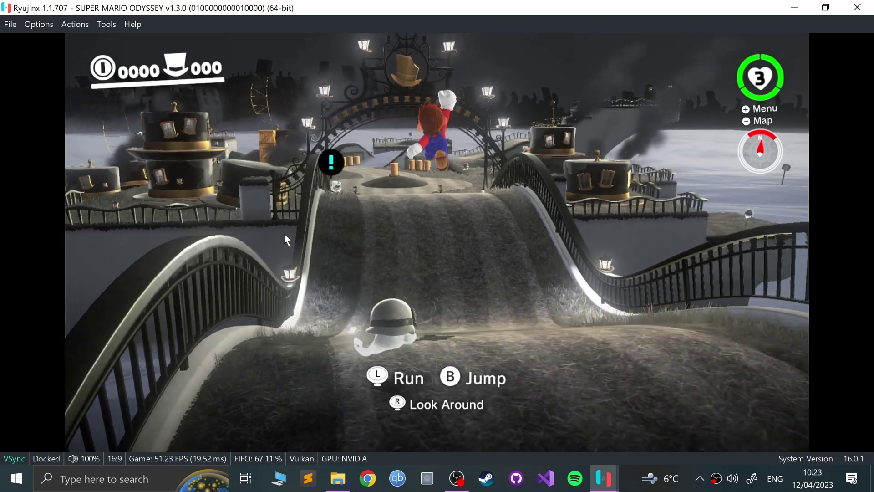
pyautogui.press('w')
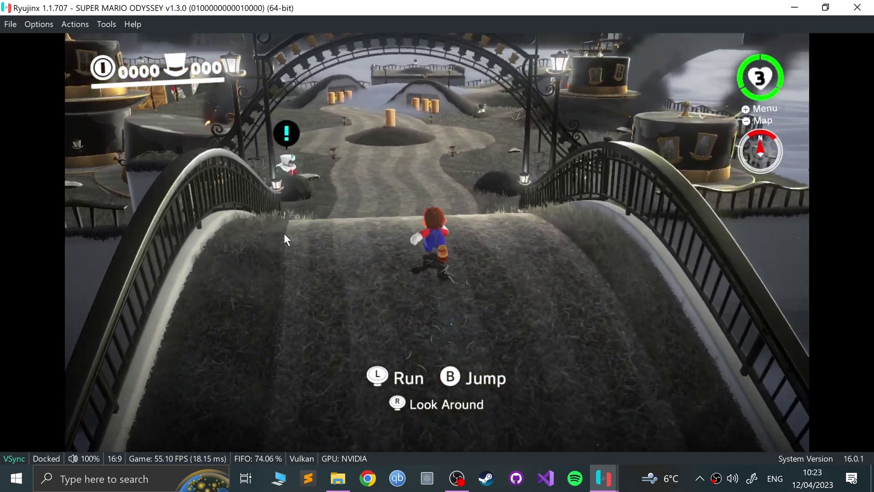
pyautogui.press('w')
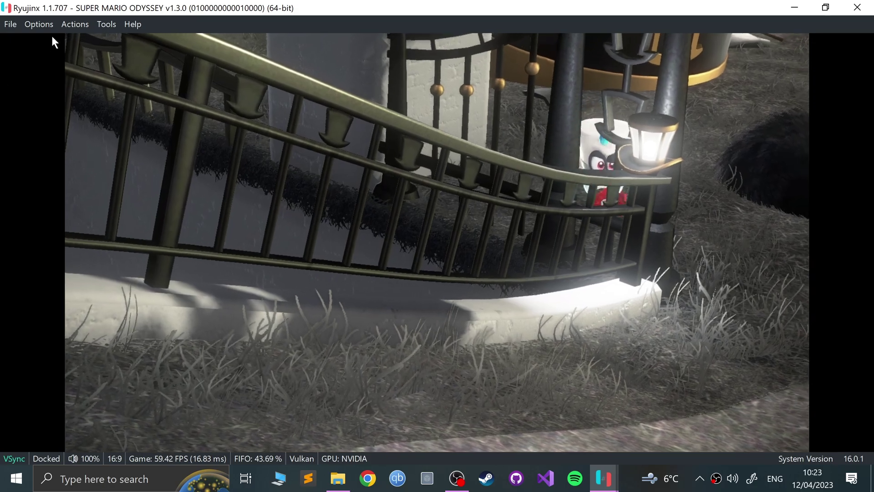
pyautogui.click(75, 24)
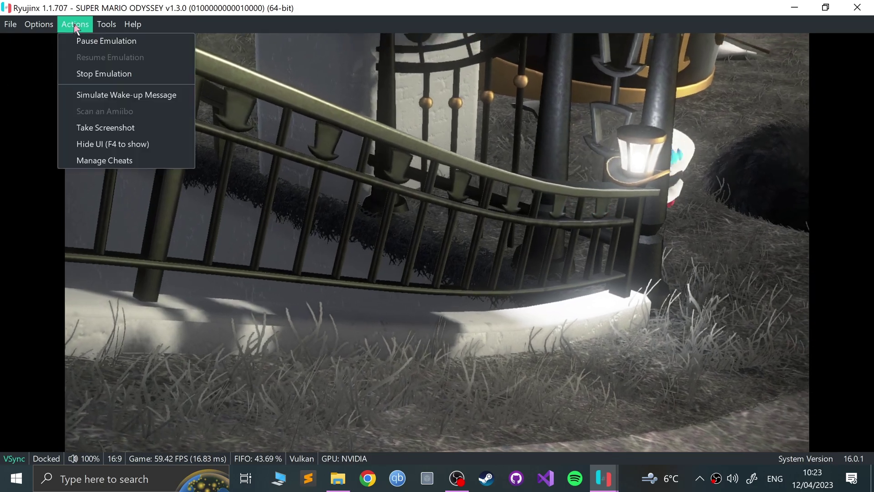
pyautogui.moveTo(133, 24)
pyautogui.press('Escape')
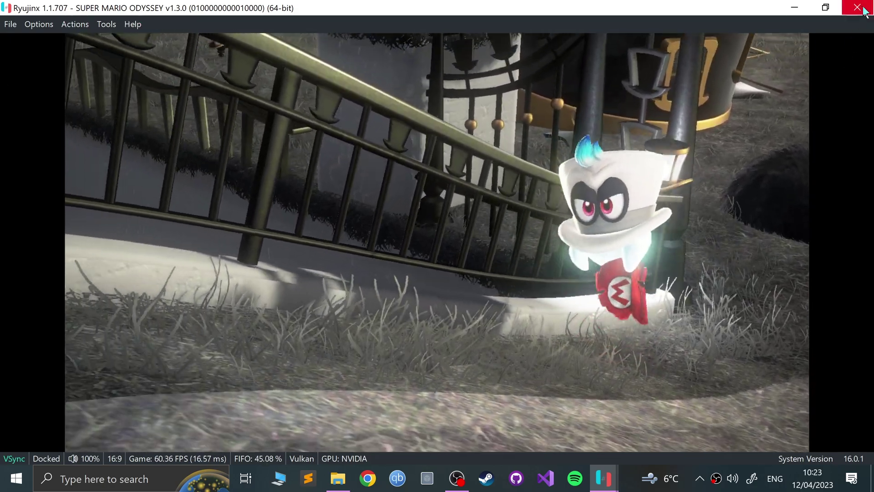
# Exit Ryujinx while the game is running and clear the file selection in the publish folder.
pyautogui.click(857, 8)
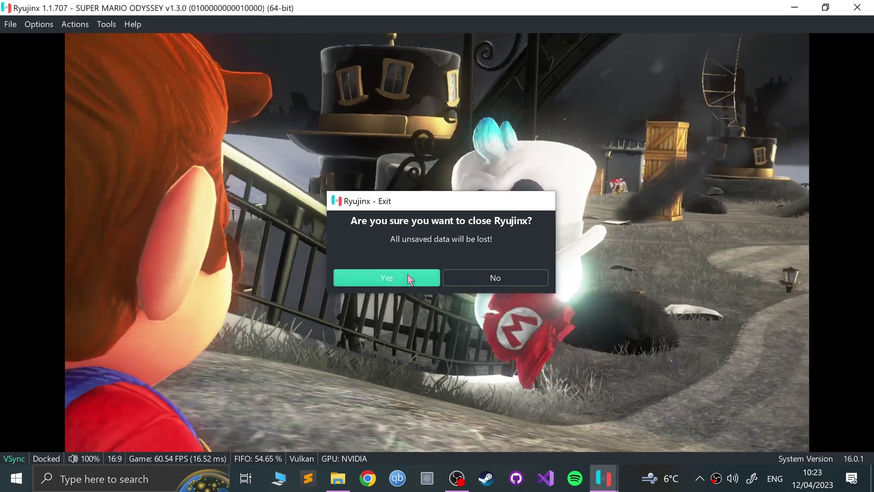
pyautogui.click(387, 278)
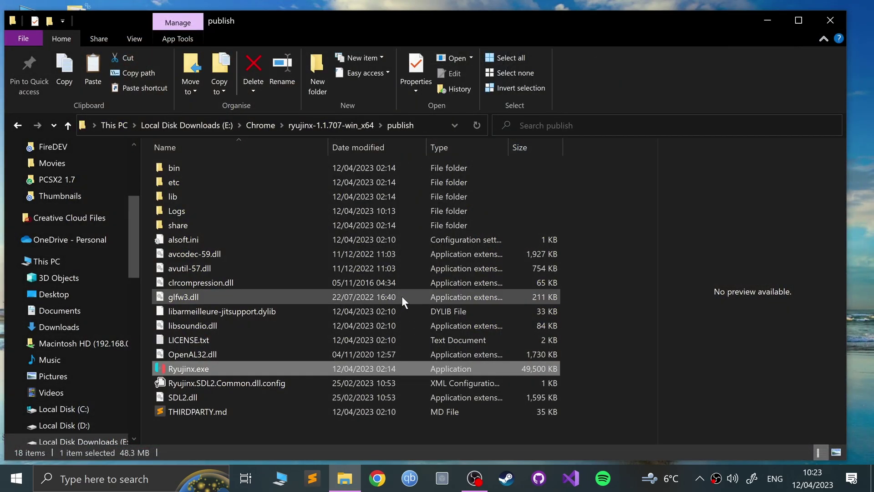
pyautogui.click(634, 289)
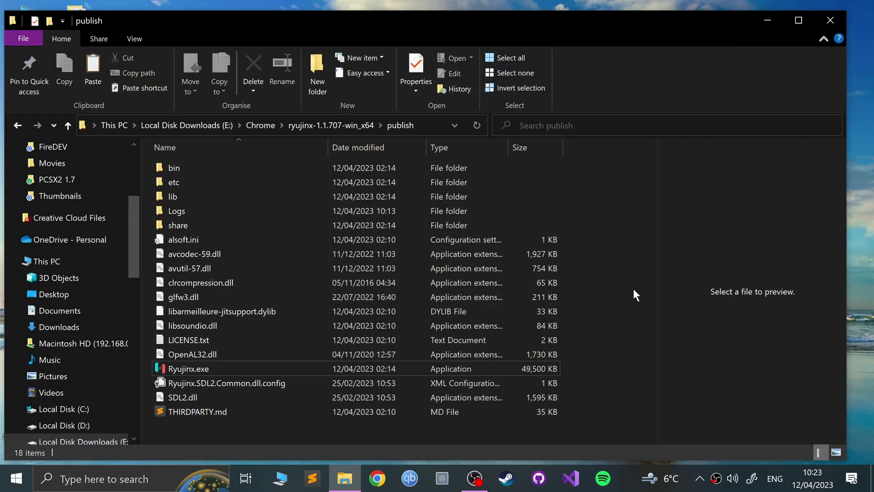